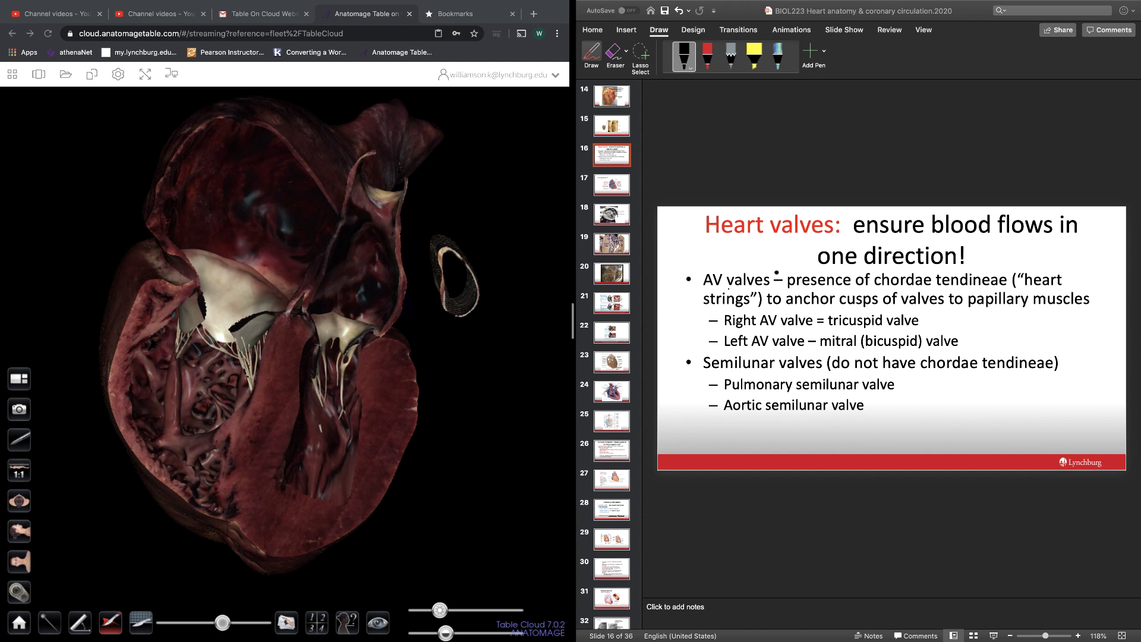
- Draw a black ink arrow pointing at 'AV valves' on the heart valves slide
mouse_move(679, 252)
left_mouse_down()
mouse_move(732, 291)
mouse_move(769, 288)
left_mouse_up()
- Recolour the tricuspid valve of the sectioned heart teal
left_click(229, 299)
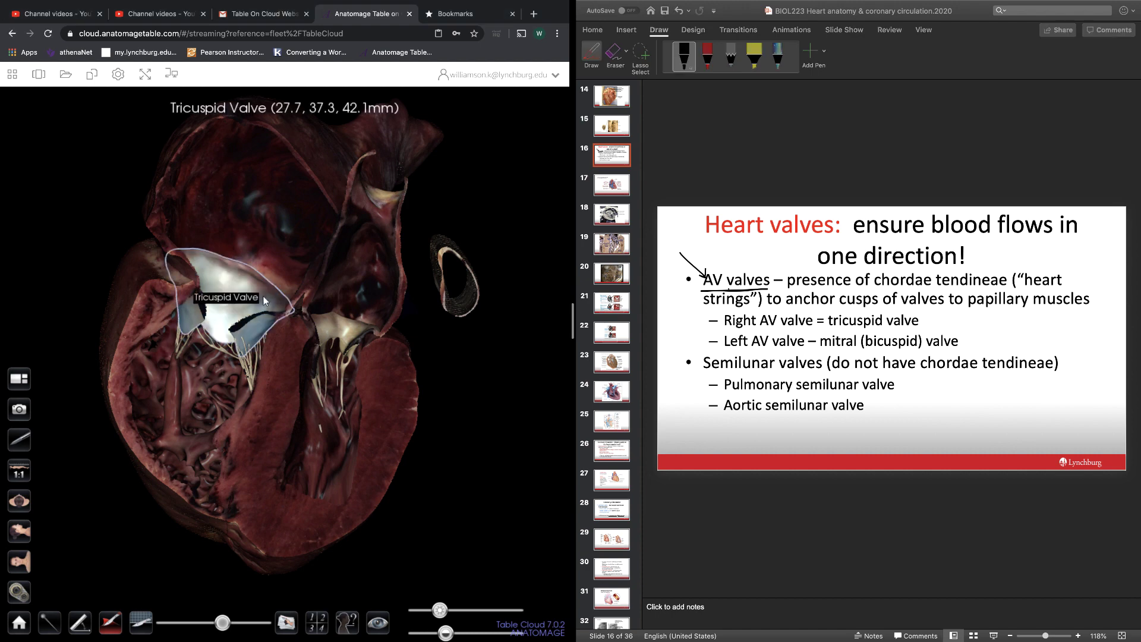
left_click(231, 308)
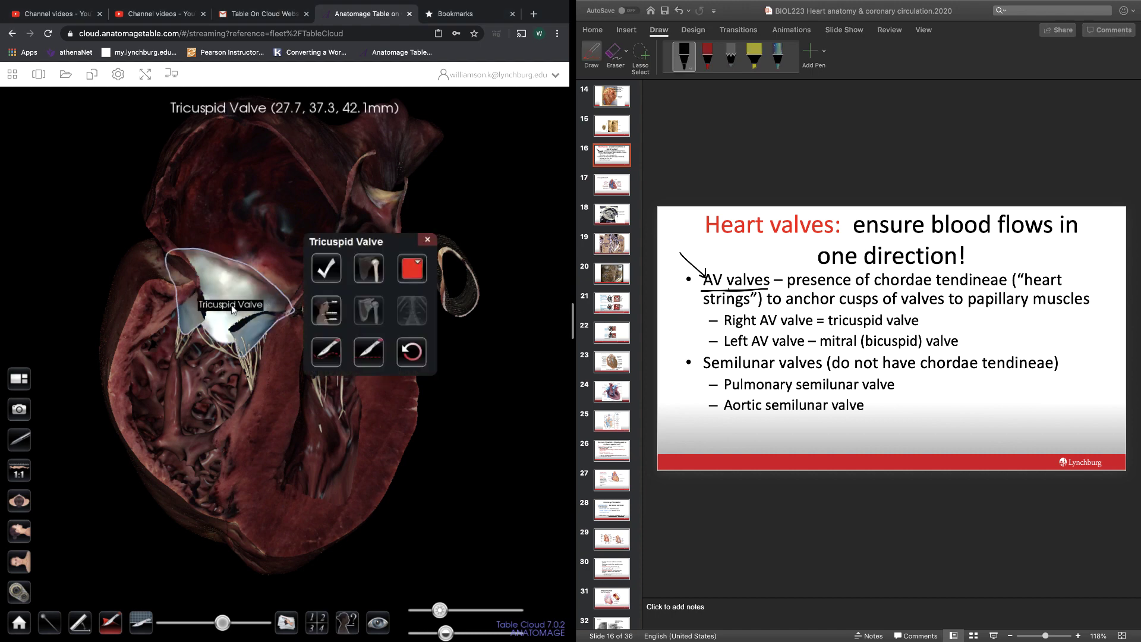
left_click(420, 265)
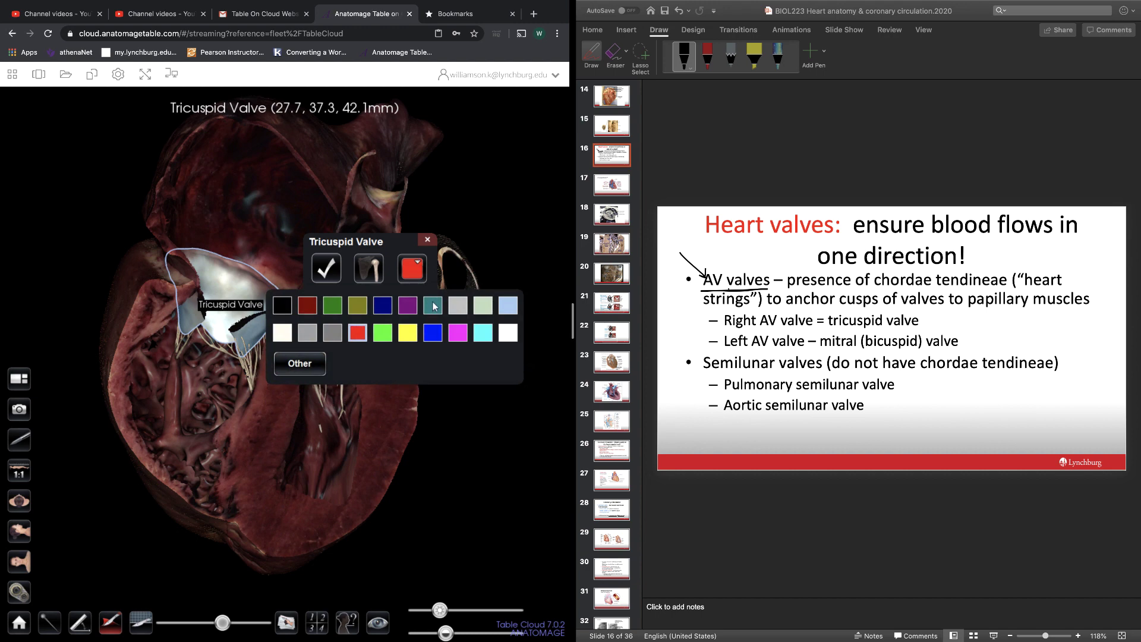
left_click(433, 305)
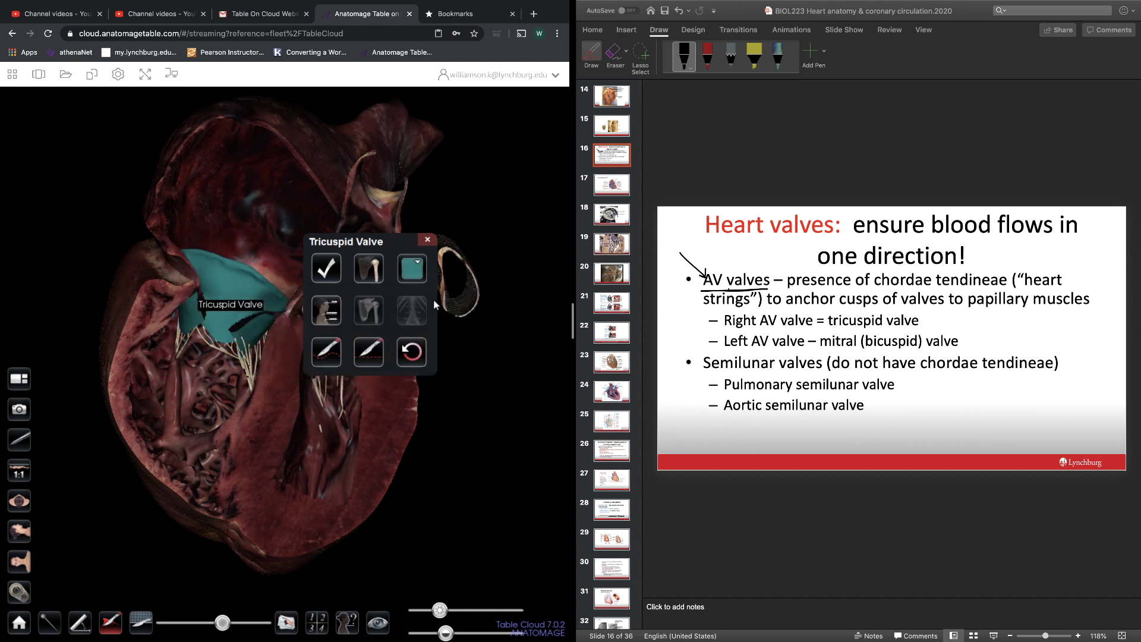
left_click(426, 241)
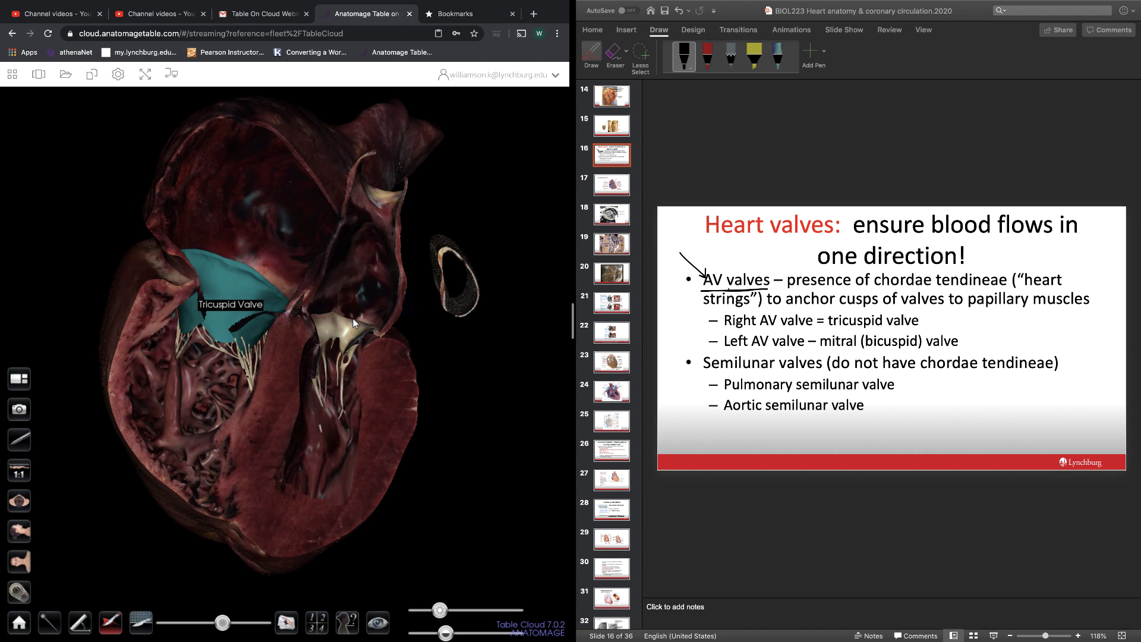
- Colour the tricuspid chordae tendineae red
left_click_drag(285, 363, 345, 326)
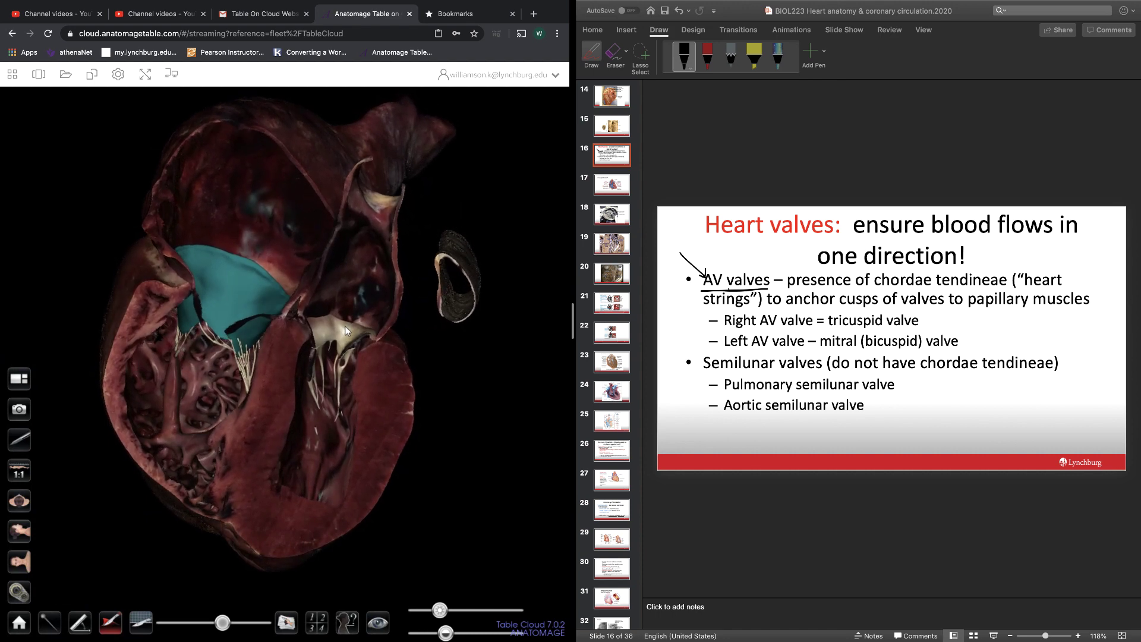
left_click(245, 361)
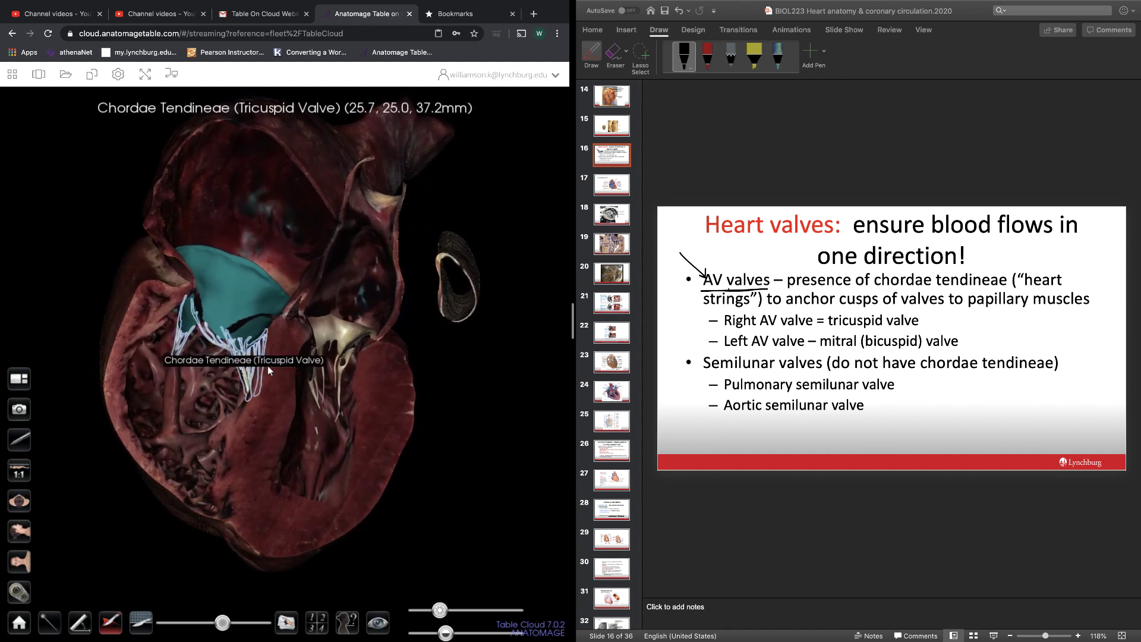
left_click(246, 359)
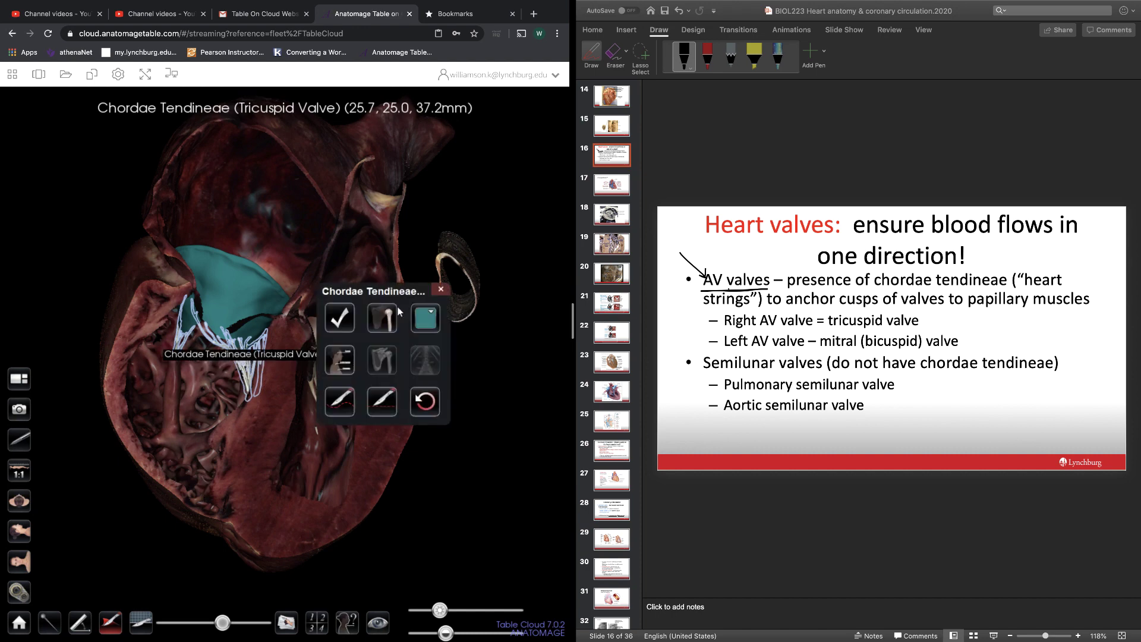
left_click(432, 313)
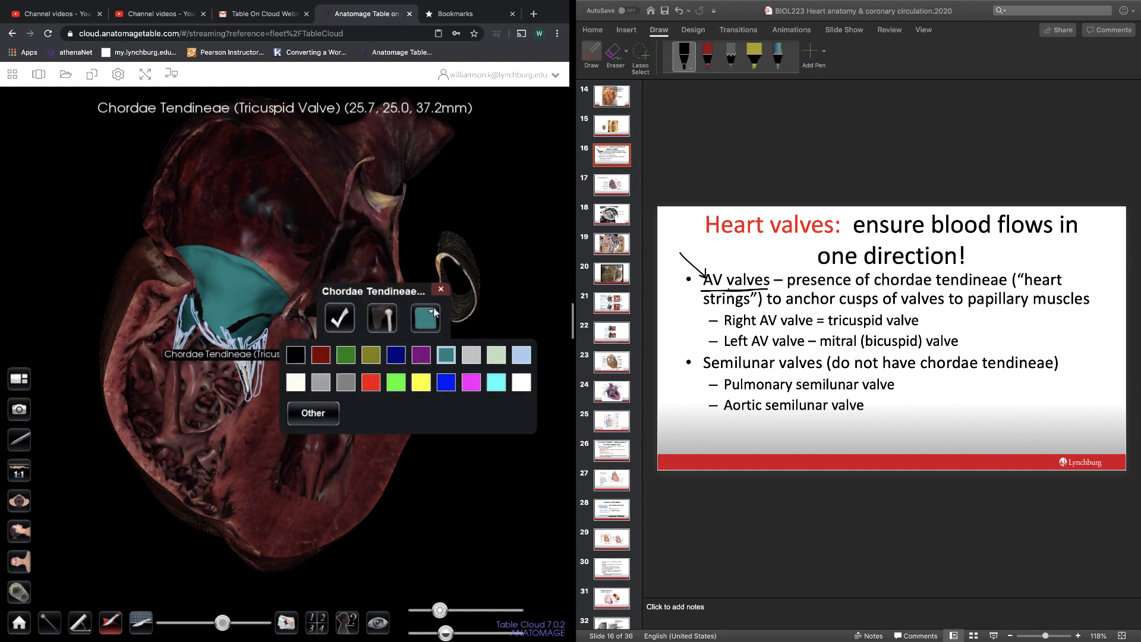
left_click(371, 382)
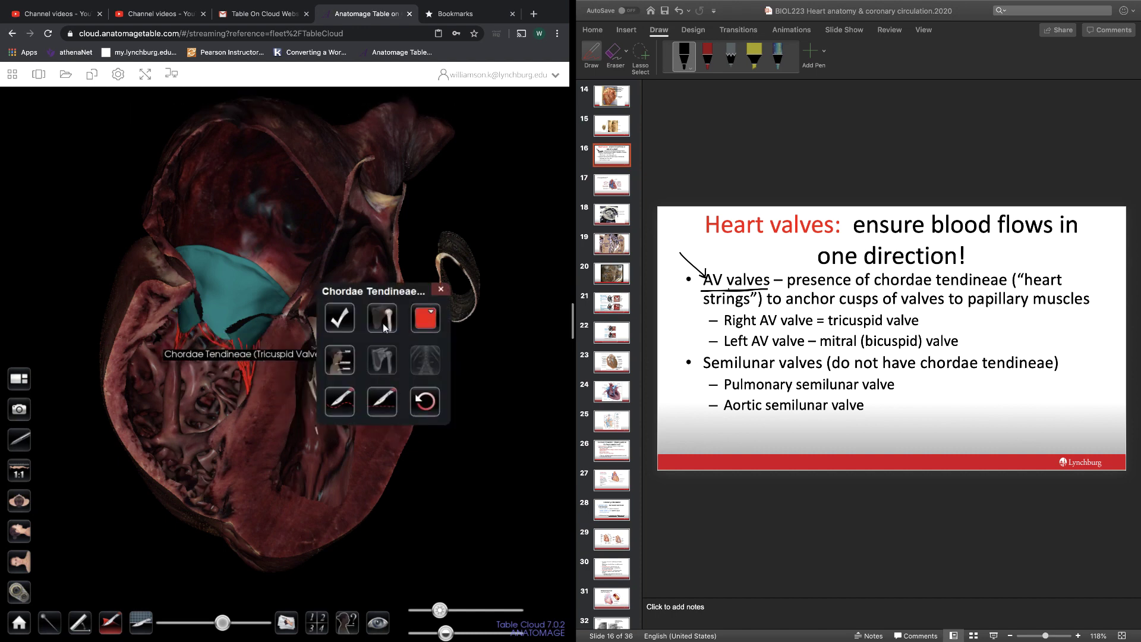
left_click(441, 289)
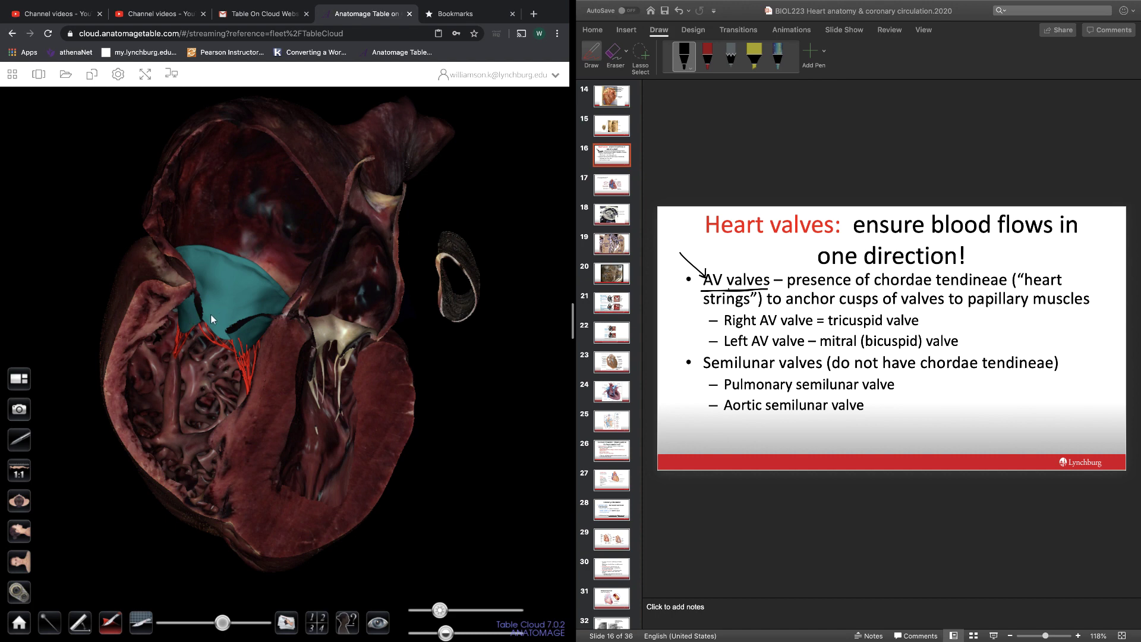
- Trace a blue pen line down the heart wall beneath the tricuspid valve's red chordae
left_click(21, 443)
left_click(99, 458)
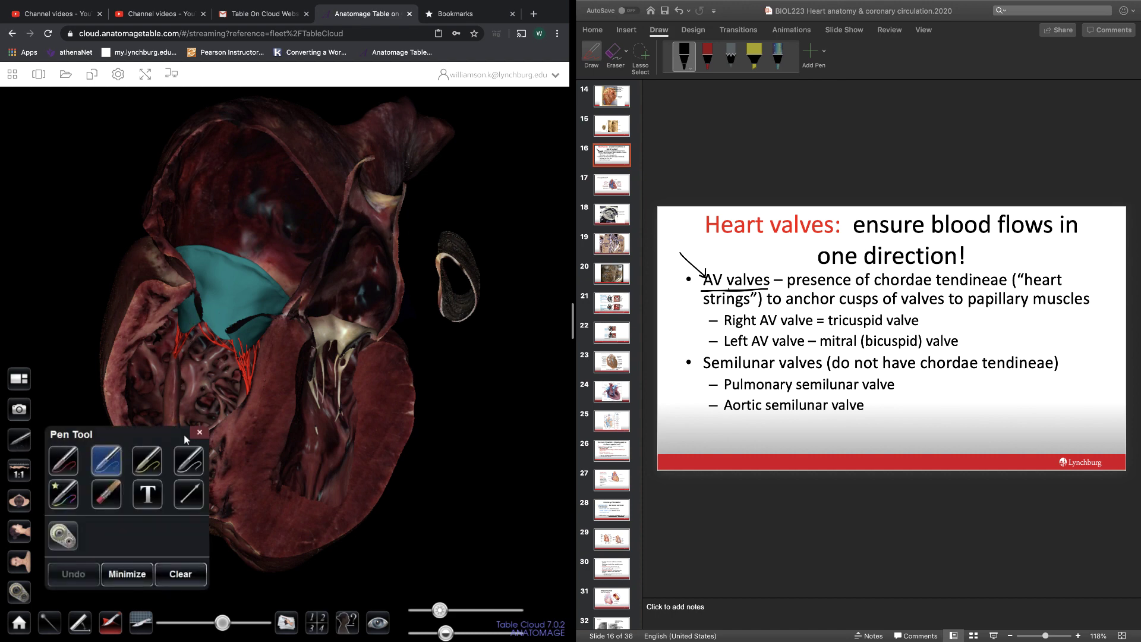
left_click_drag(176, 438, 161, 414)
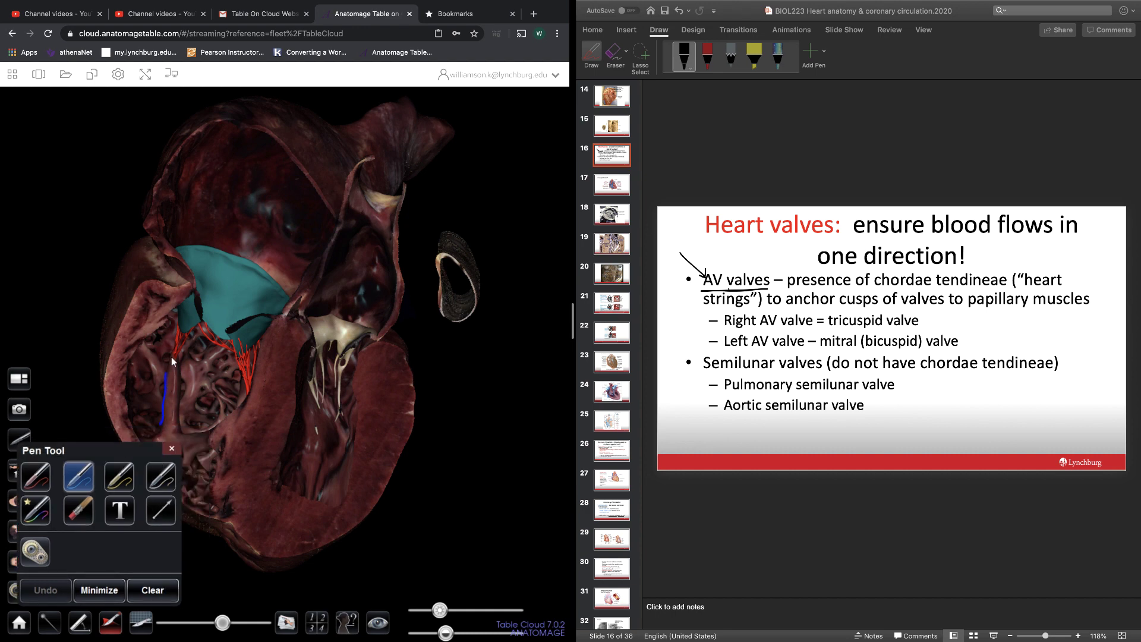
mouse_move(179, 389)
left_mouse_down()
mouse_move(181, 429)
mouse_move(193, 436)
left_mouse_up()
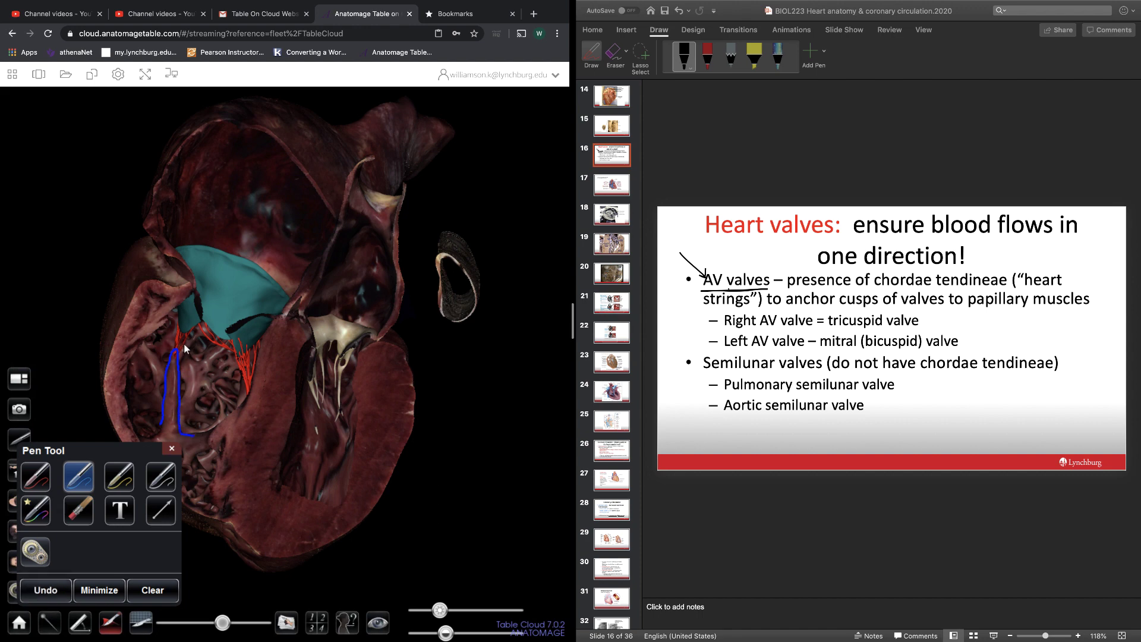
left_click(172, 449)
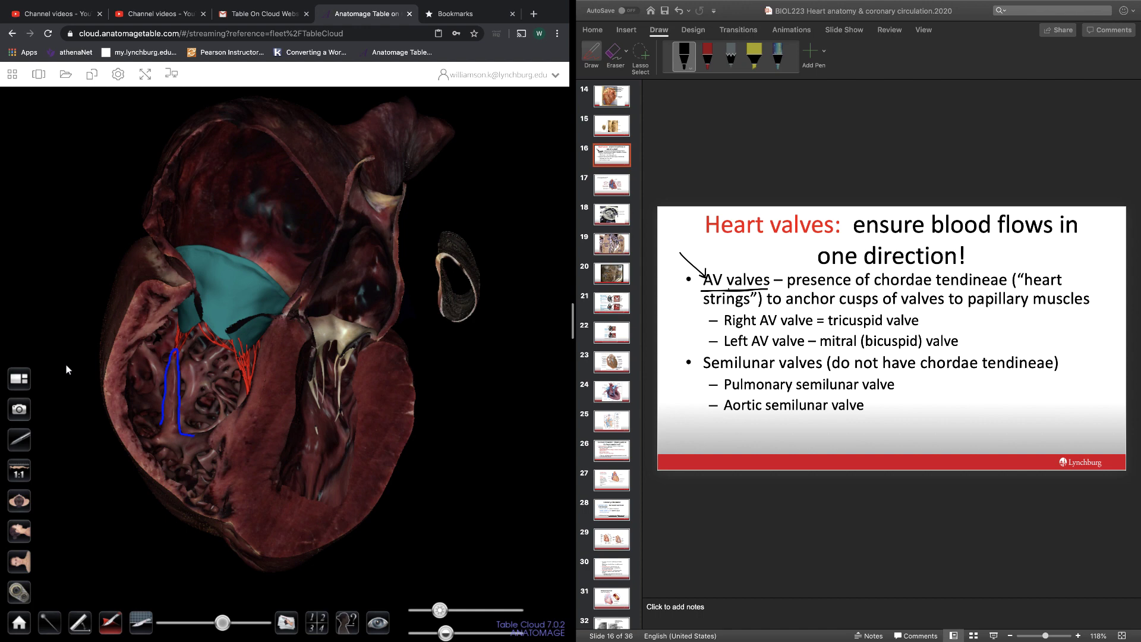
- Colour the mitral valve green
left_click(345, 339)
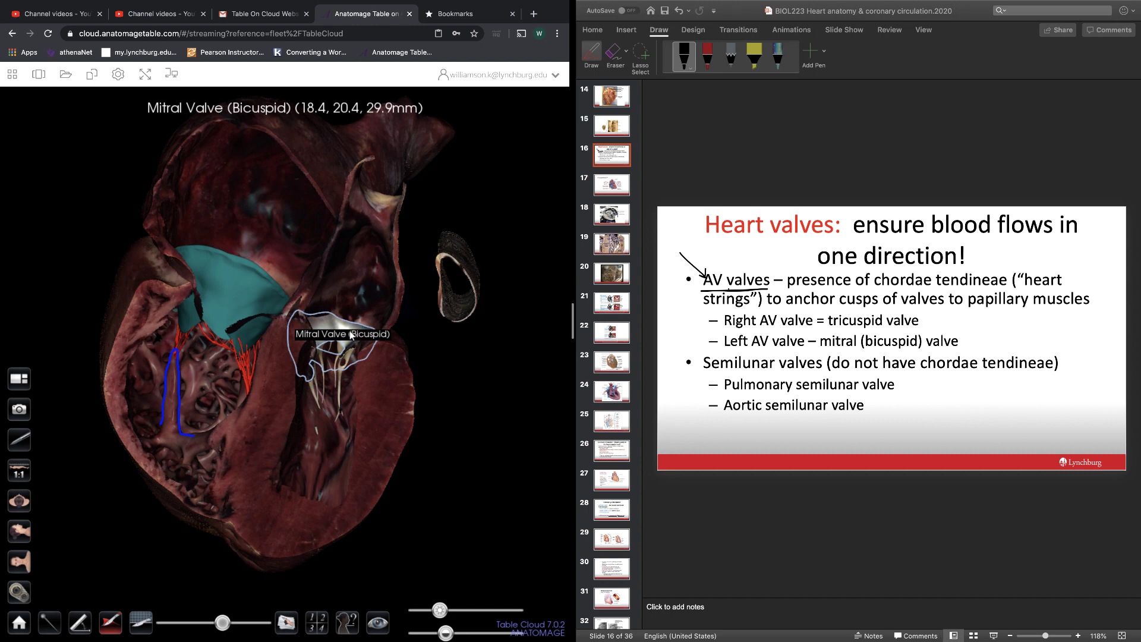
right_click(350, 334)
left_click(541, 289)
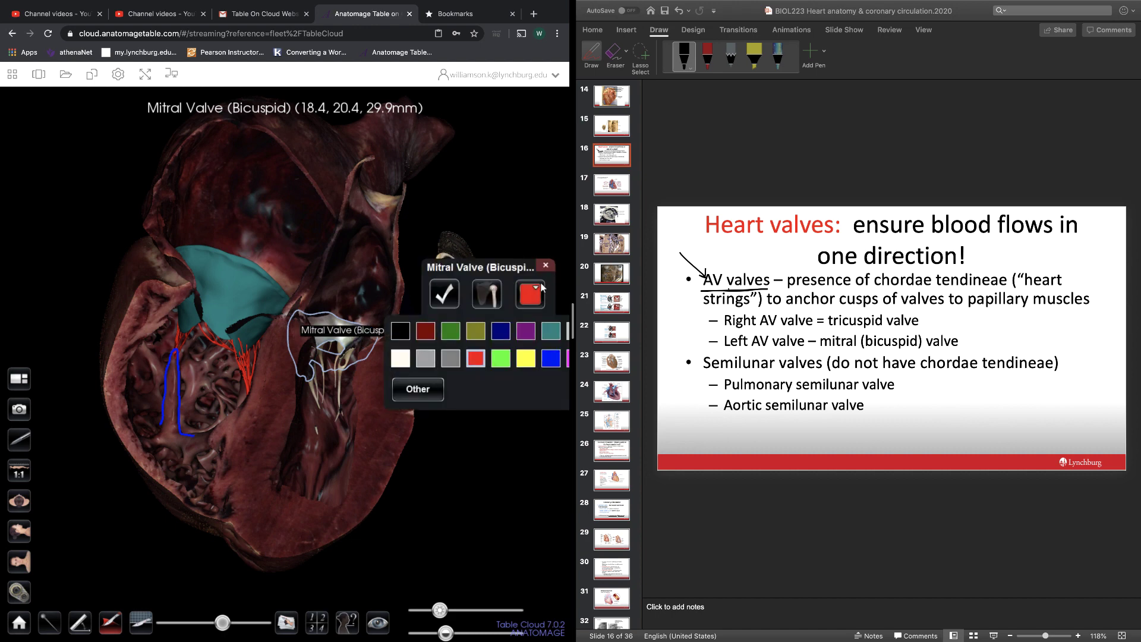
left_click(453, 333)
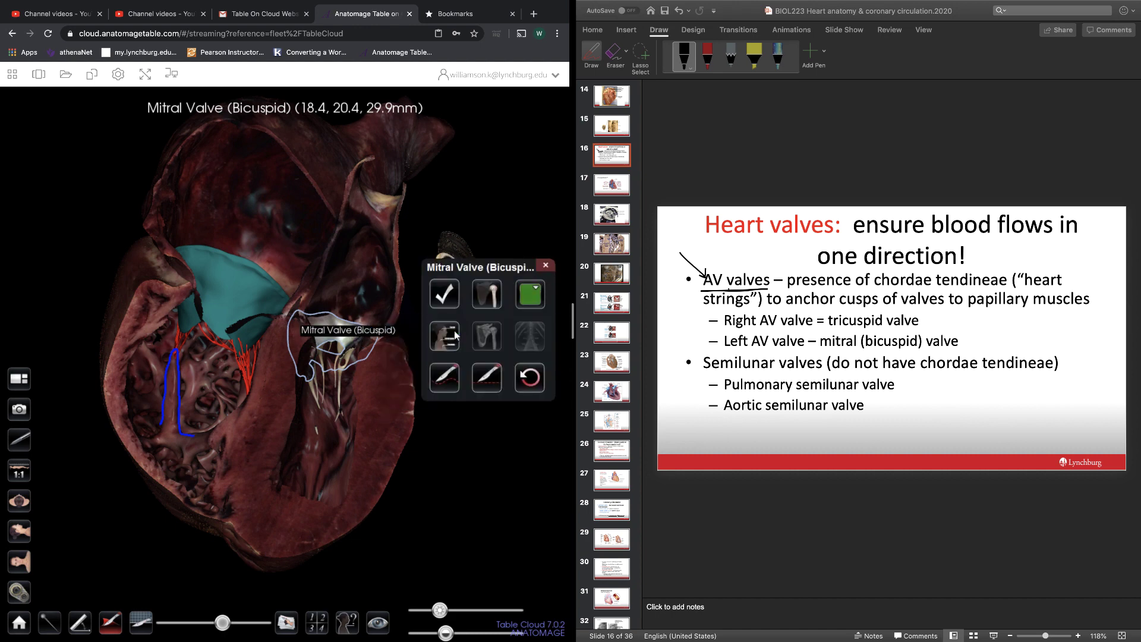
left_click(546, 267)
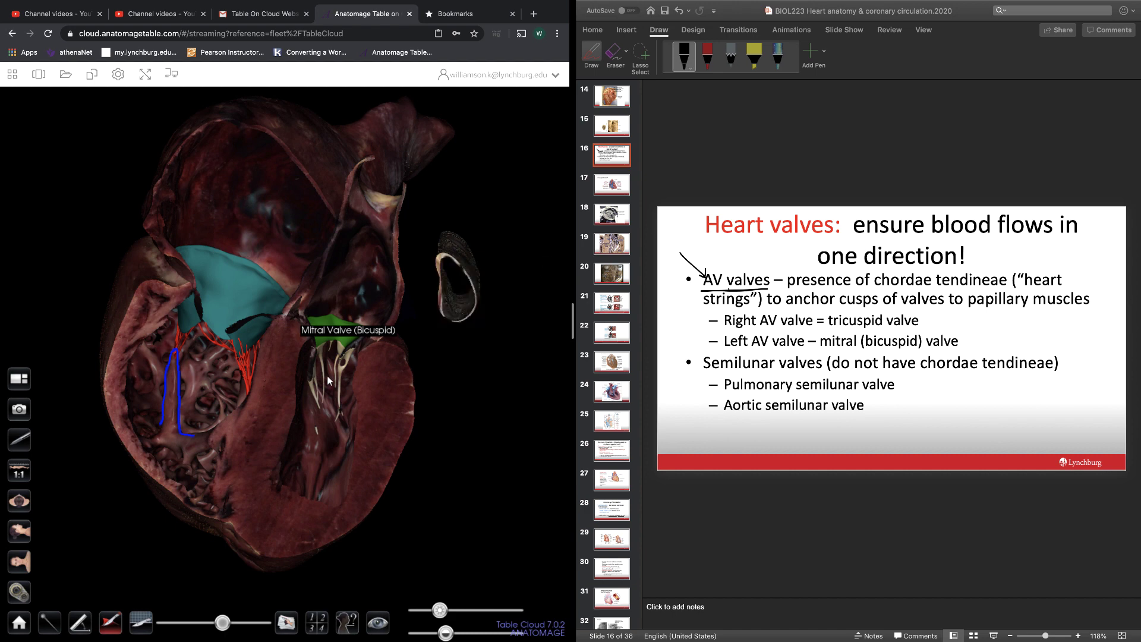
- Colour the mitral chordae tendineae red
left_click(341, 372)
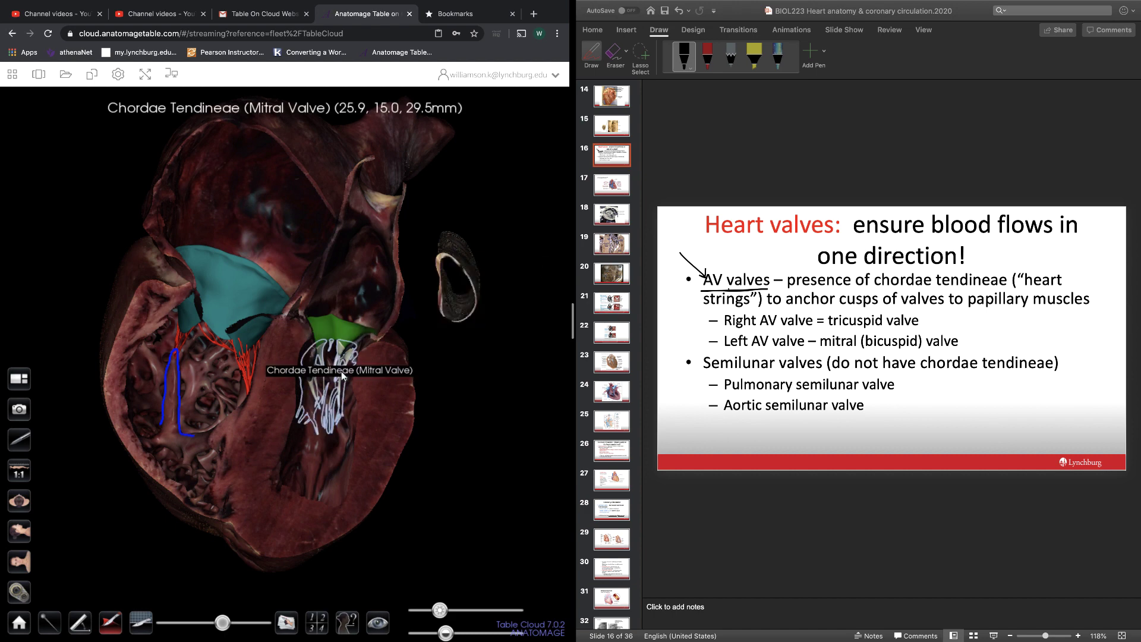
left_click(523, 334)
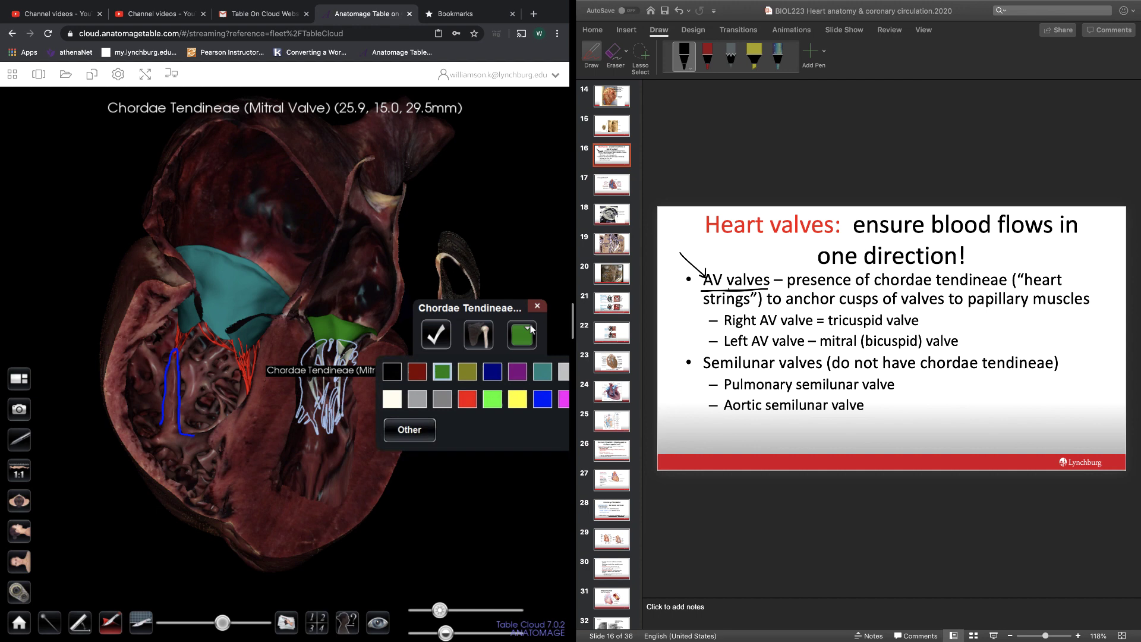
left_click(472, 396)
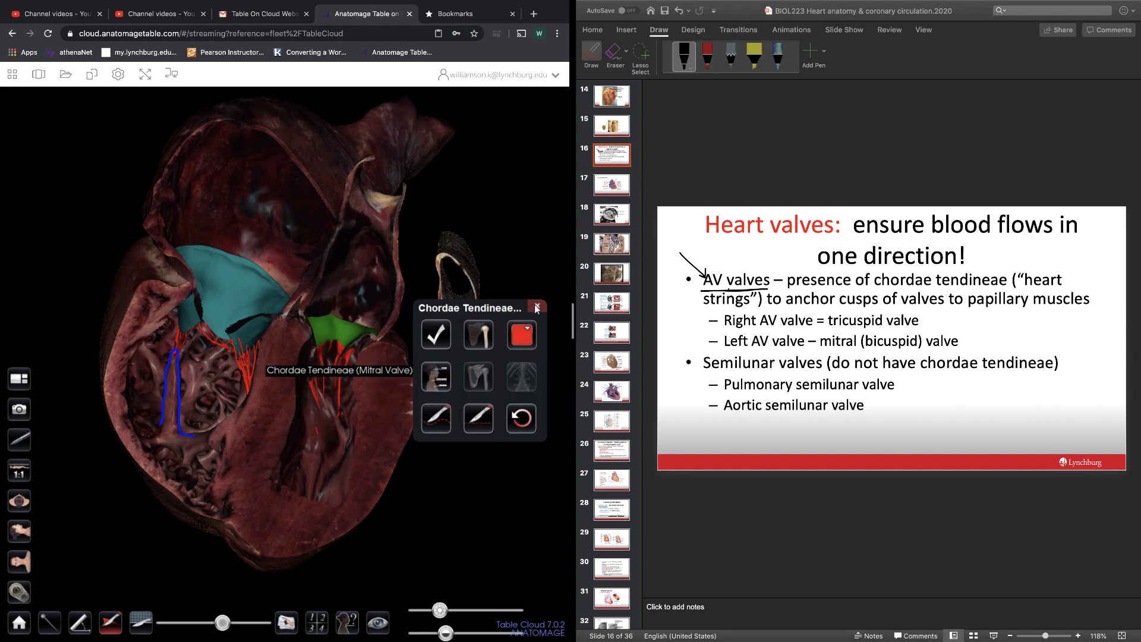
left_click(536, 306)
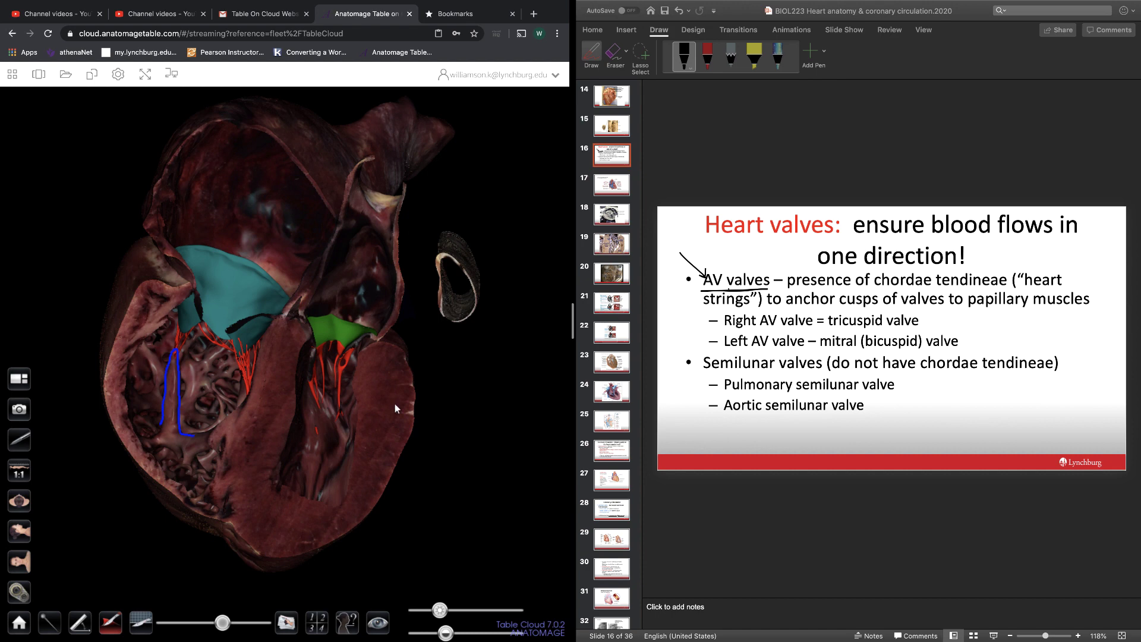
- Reset to the whole heart, arrow 'Semilunar valves' and underline 'Pulmonary semilunar valve' on the slide
left_click(776, 320)
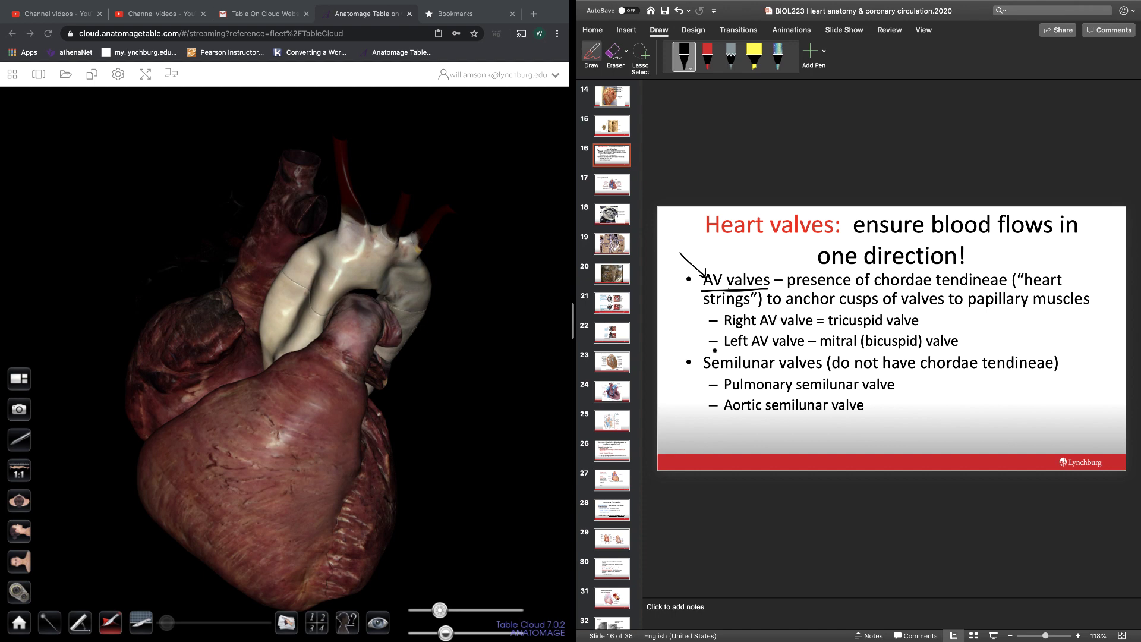
left_click_drag(689, 342, 704, 348)
left_click_drag(717, 392, 899, 391)
- Identify the right ventricle and the pulmonary trunk on the heart model
left_click(268, 451)
left_click(267, 452)
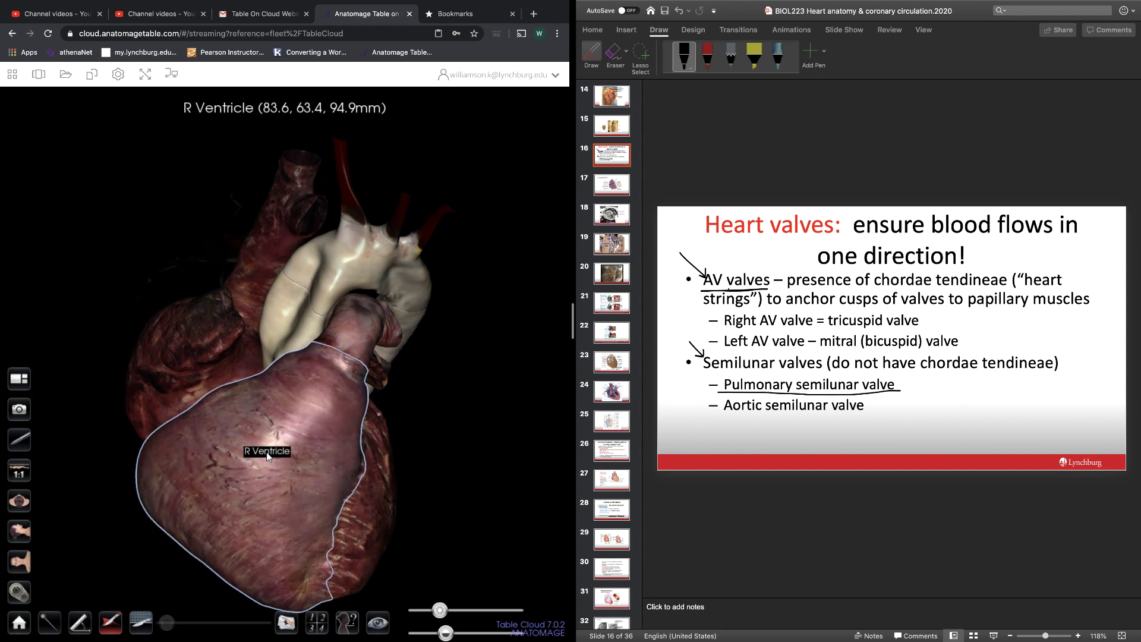
left_click(350, 337)
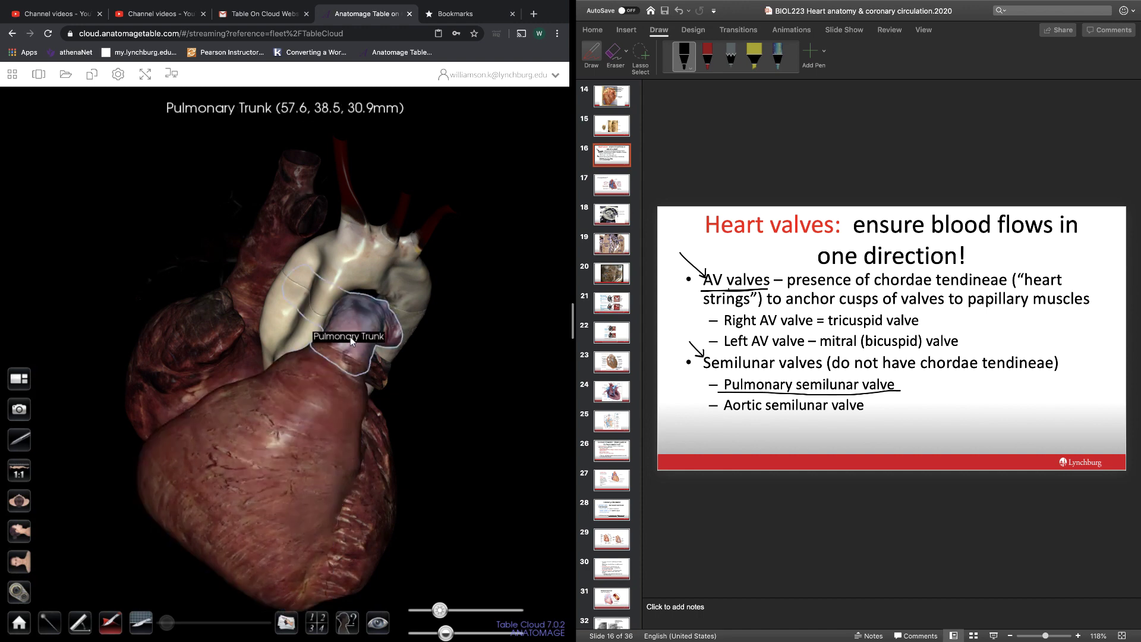
- Underline 'Aortic semilunar valve' in ink on slide 16
left_click(721, 416)
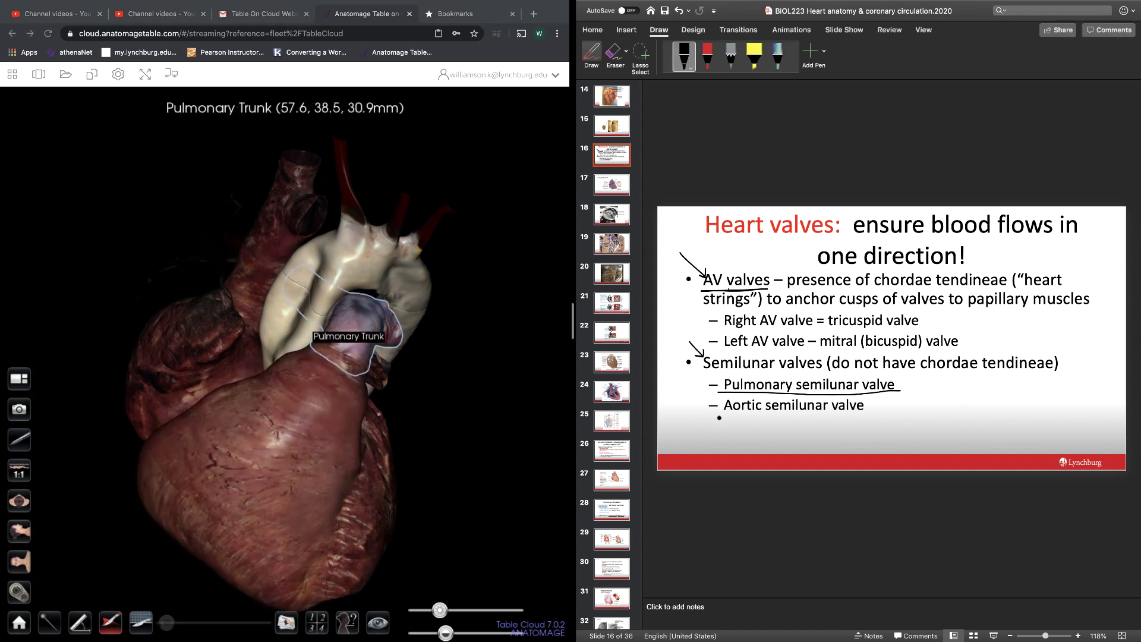
left_click_drag(722, 414, 862, 413)
left_click(439, 420)
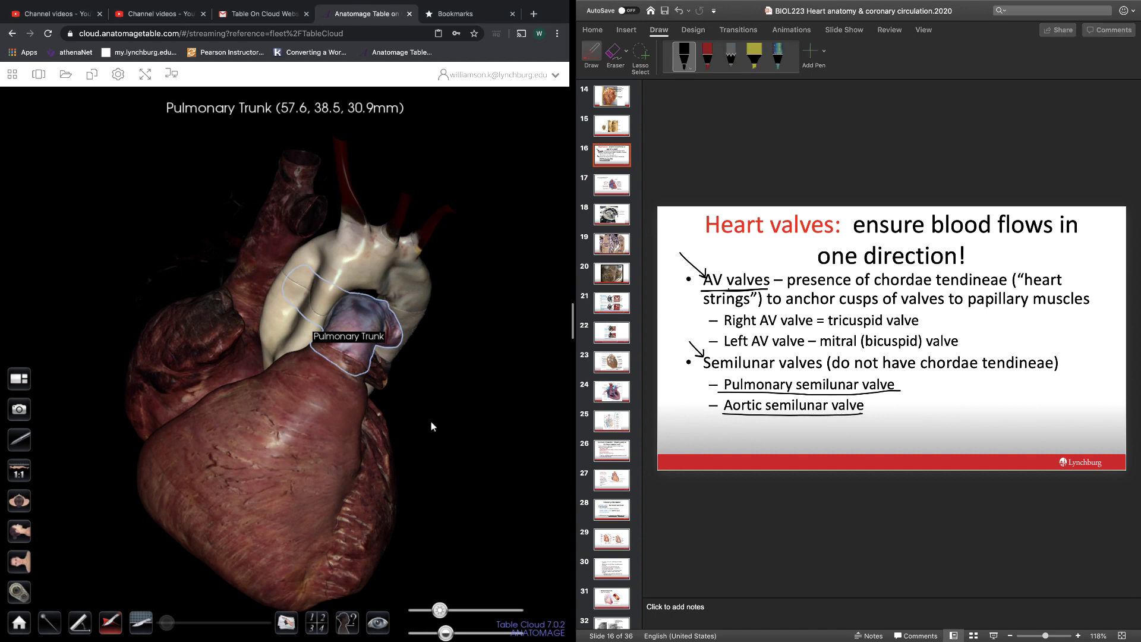
- Rotate the heart to identify the left ventricle and the ascending aorta
left_click_drag(273, 416, 144, 427)
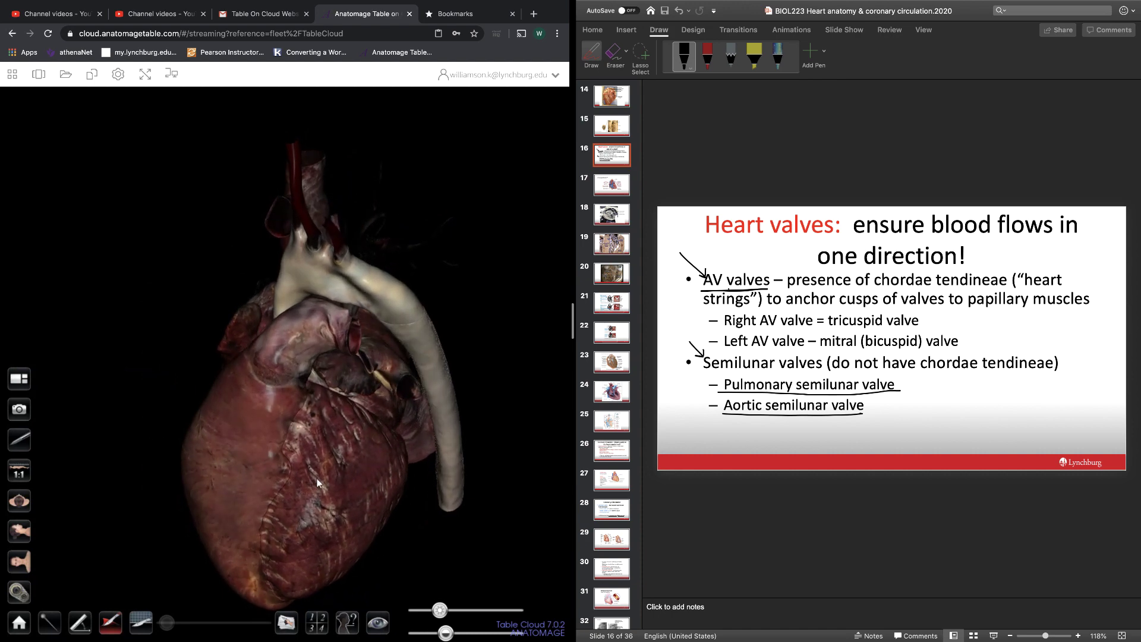
left_click(285, 442)
left_click_drag(262, 422, 306, 337)
left_click(306, 336)
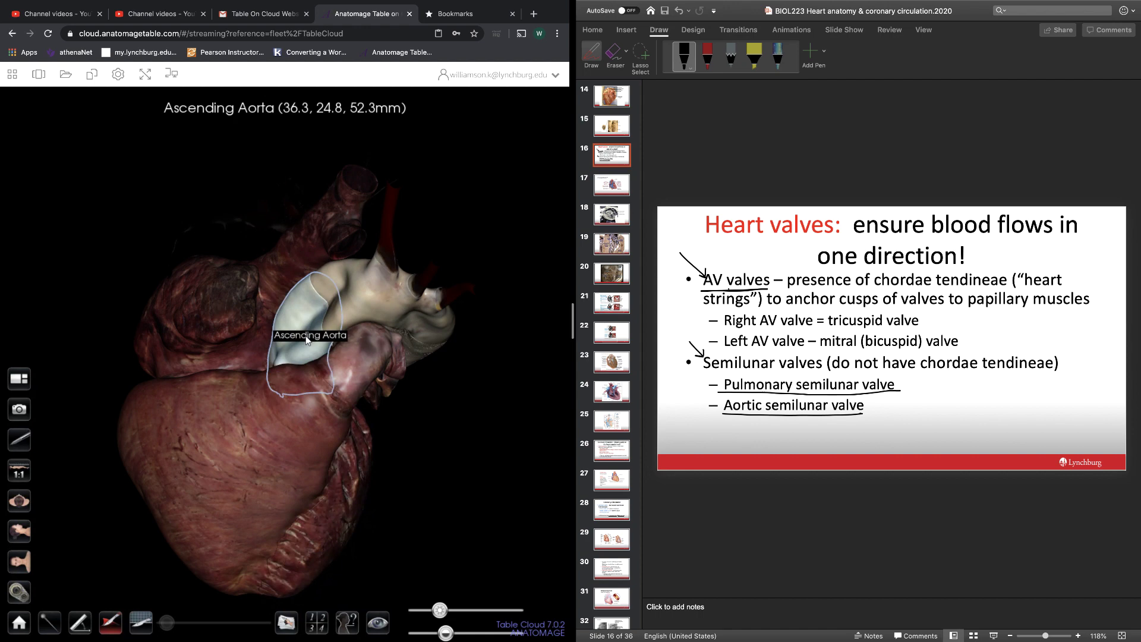
- Clip the heart along a diagonal line, cutting away its upper-right part
left_click(445, 409)
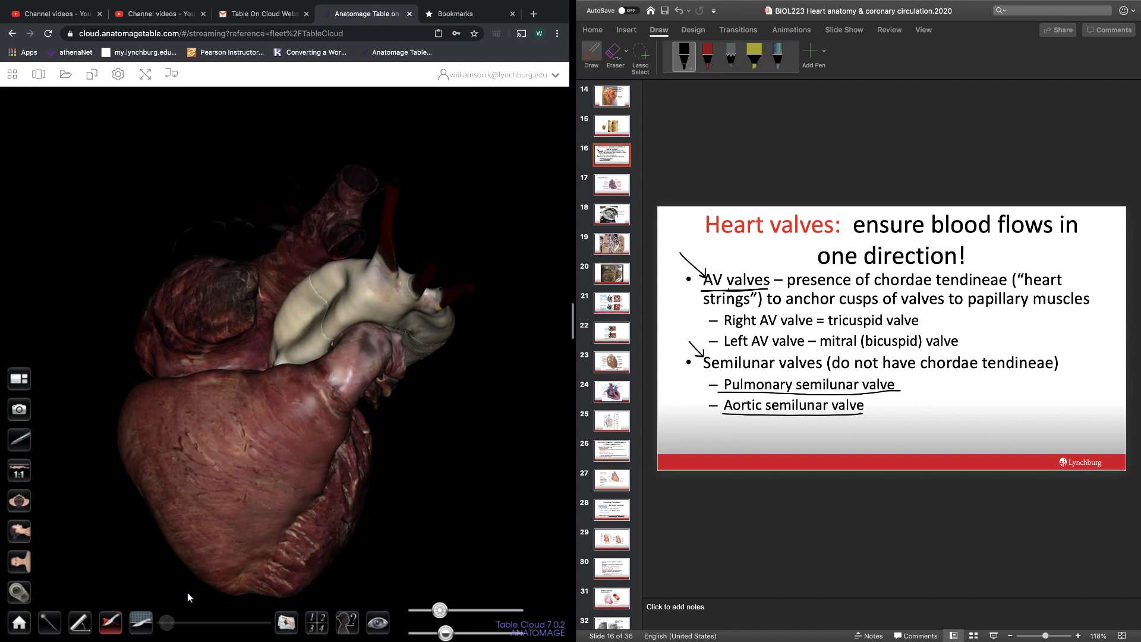
left_click(141, 622)
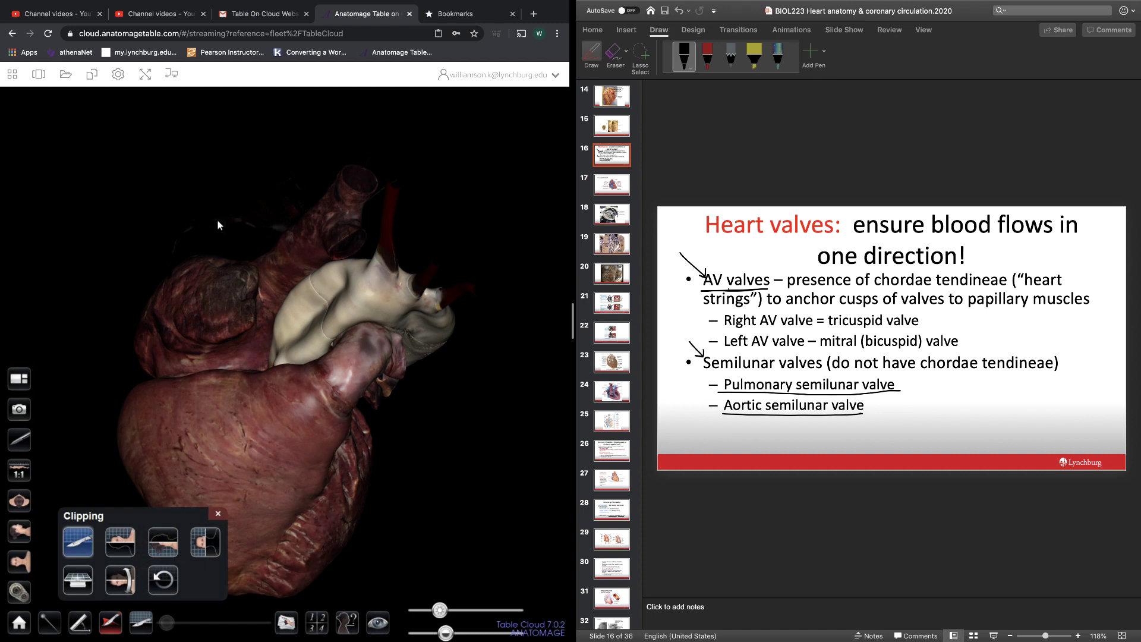
mouse_move(215, 206)
left_mouse_down()
mouse_move(290, 308)
mouse_move(442, 472)
mouse_move(447, 494)
left_mouse_up()
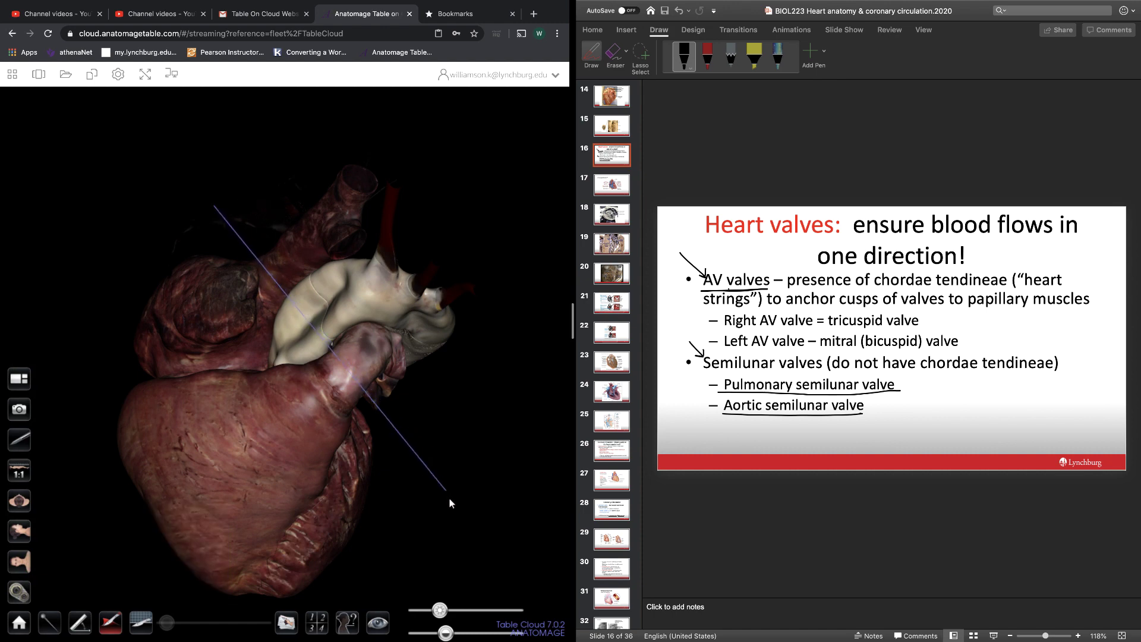
left_click(390, 330)
- Rotate the sectioned heart to expose the valve openings and select the blue pen
left_click_drag(316, 433, 226, 509)
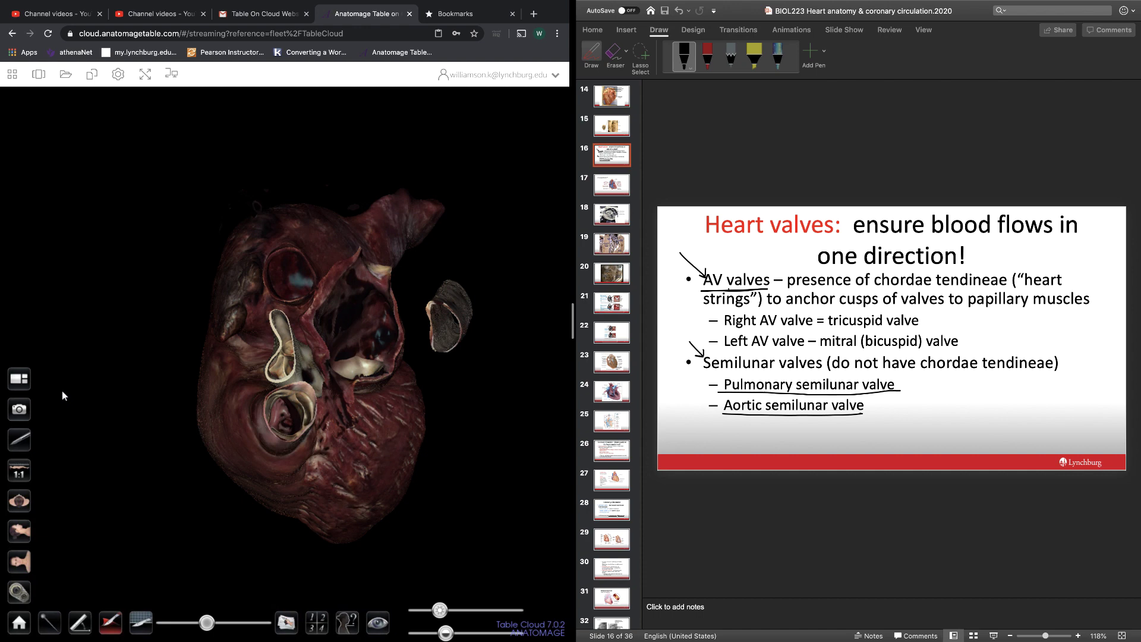
left_click(24, 440)
left_click(106, 460)
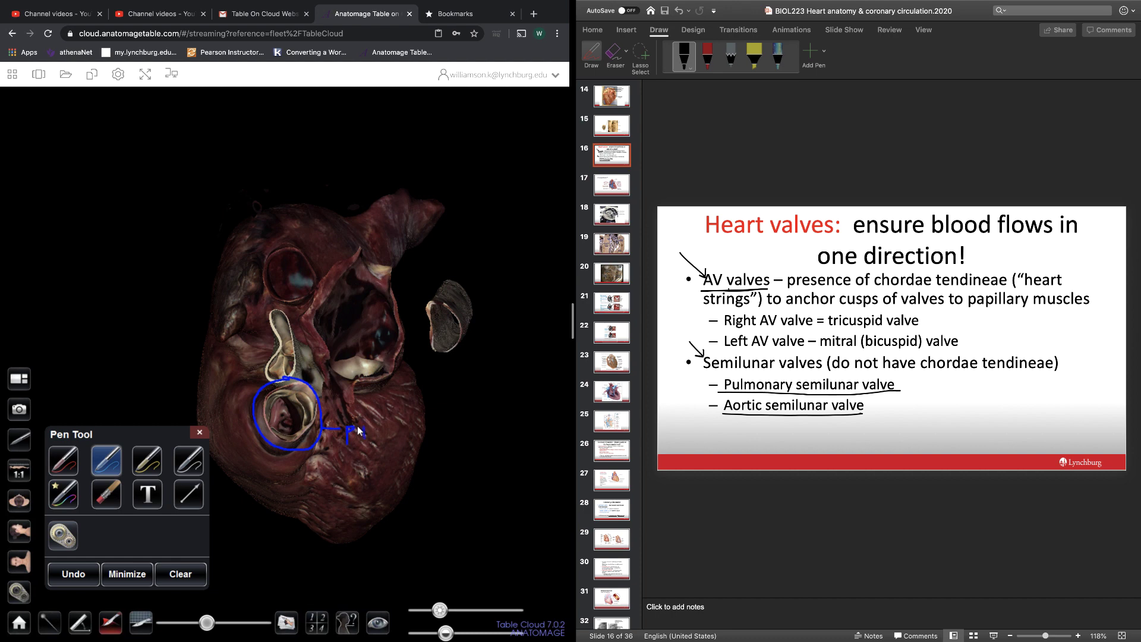
- Finish the blue 'PT' label, outline the upper valve in red, and identify the pulmonary valve
left_click_drag(357, 426, 374, 424)
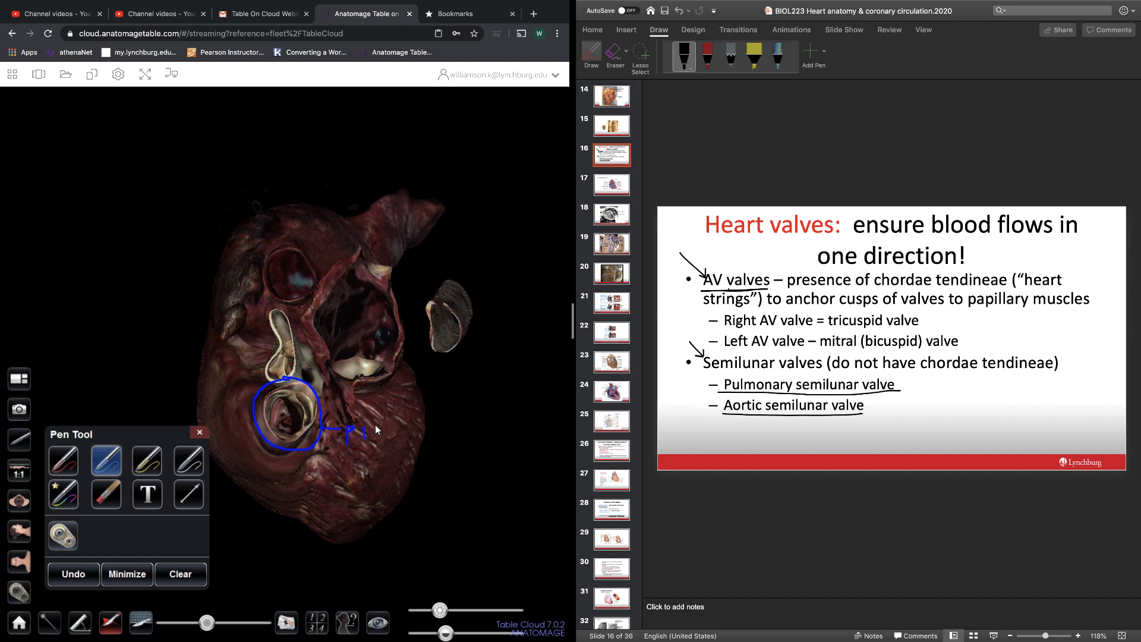
left_click(64, 463)
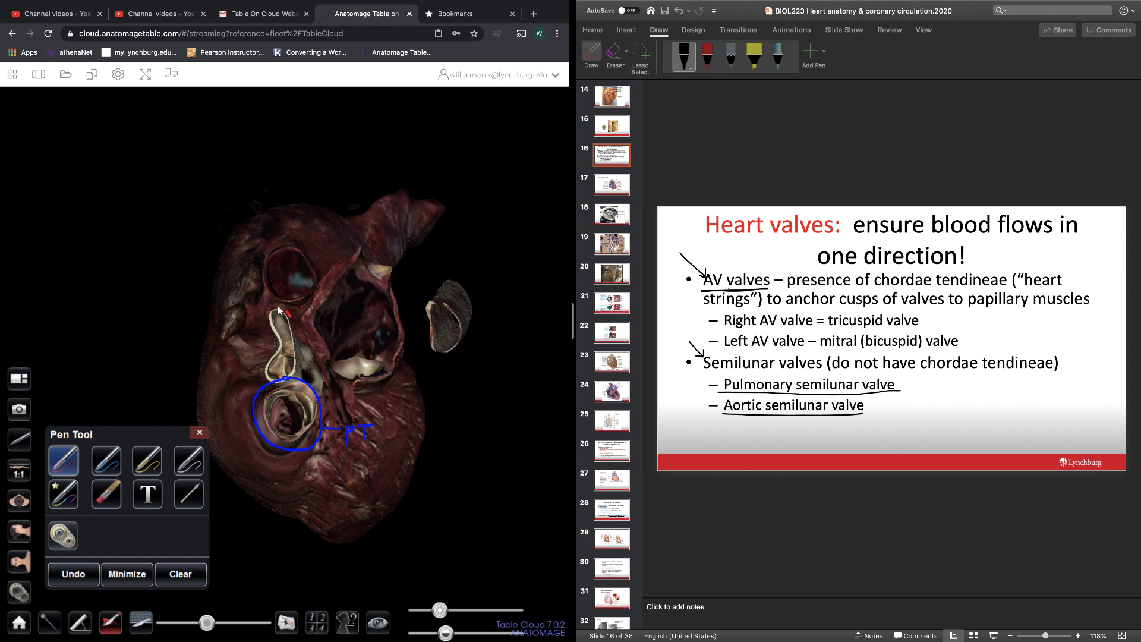
mouse_move(290, 315)
left_mouse_down()
mouse_move(265, 320)
mouse_move(264, 372)
mouse_move(288, 385)
mouse_move(308, 356)
left_mouse_up()
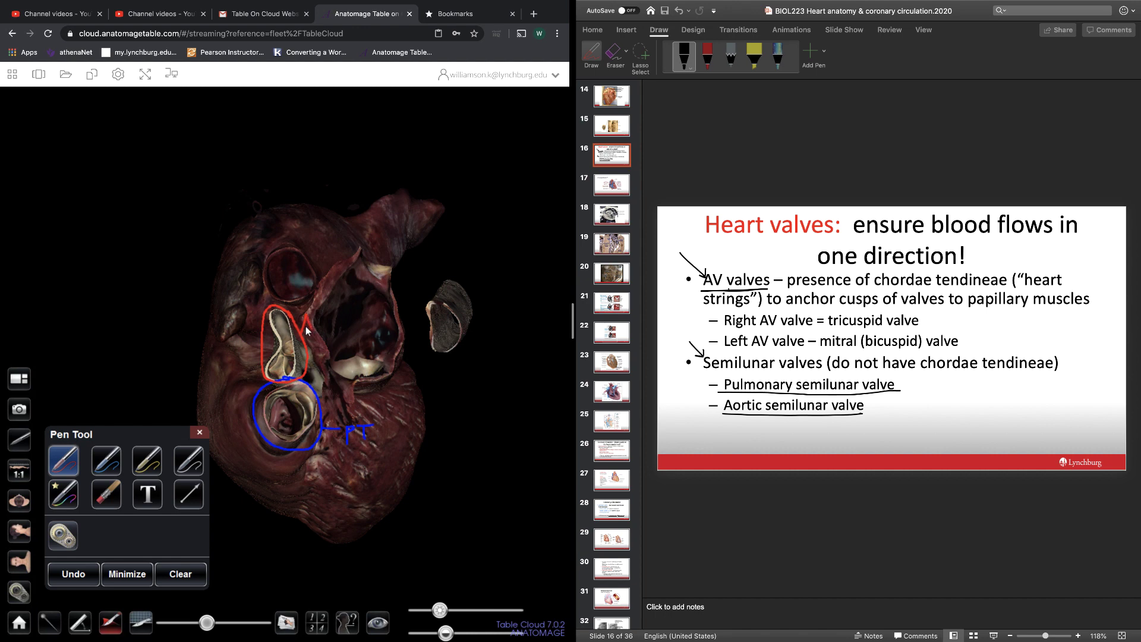
left_click_drag(307, 315, 309, 328)
left_click(200, 431)
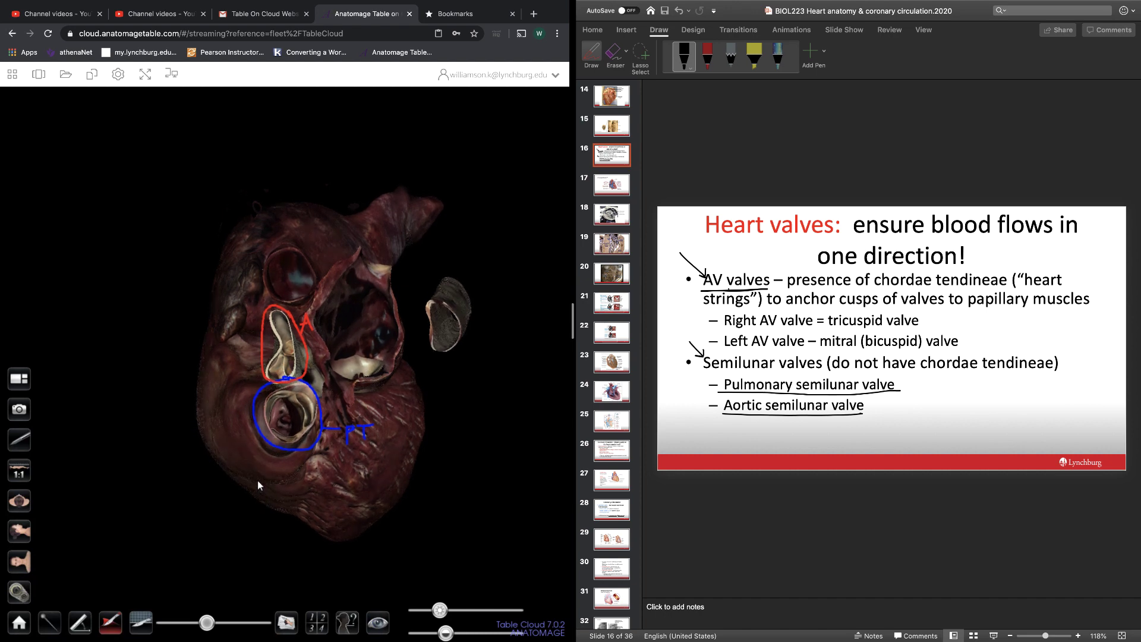
left_click(298, 404)
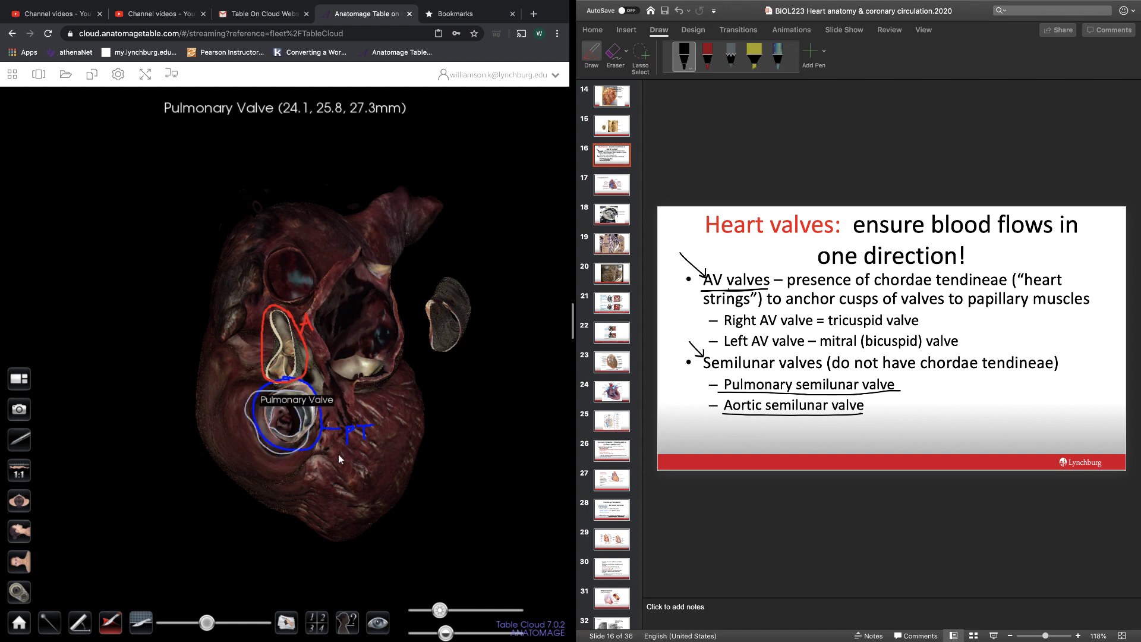
- Fill the blue-circled pulmonary valve with the dark blue swatch
left_click(236, 540)
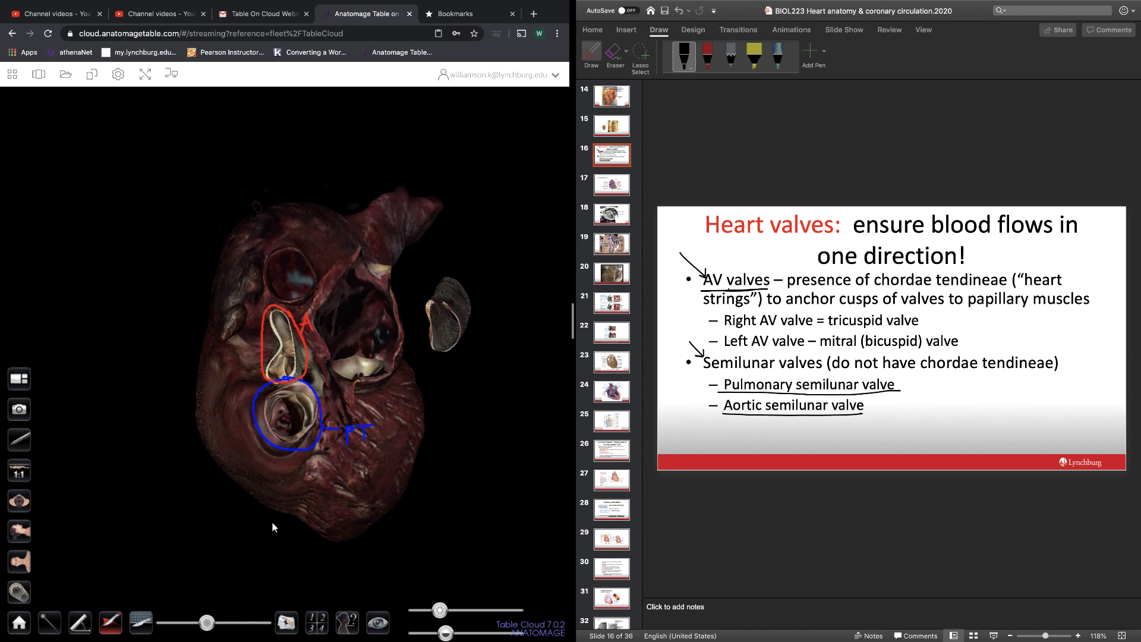
right_click(299, 407)
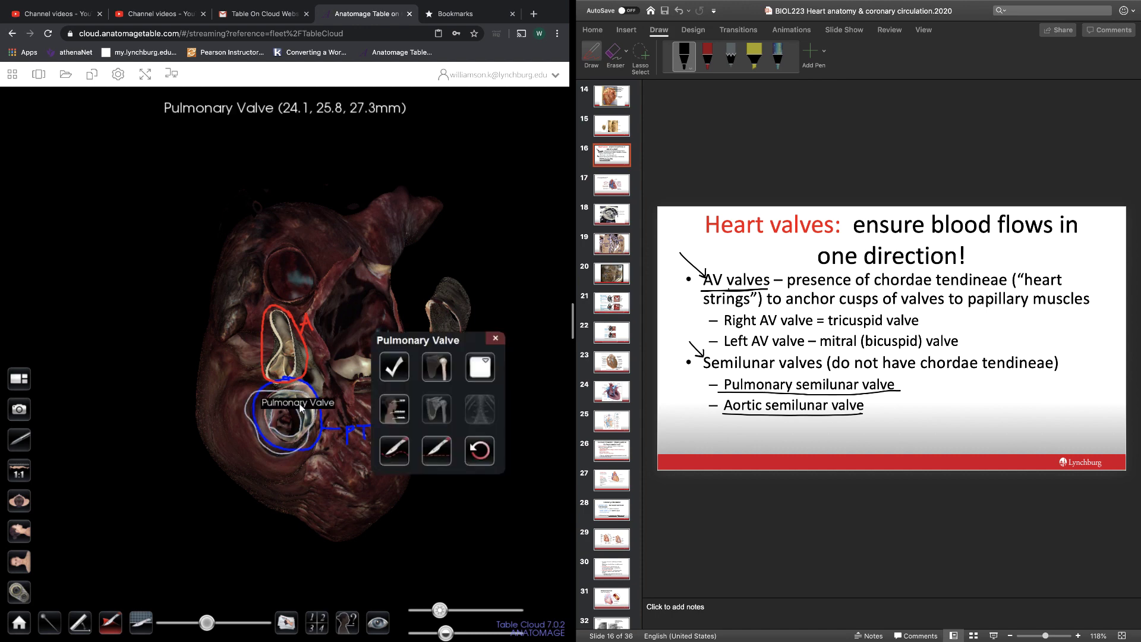
left_click(486, 368)
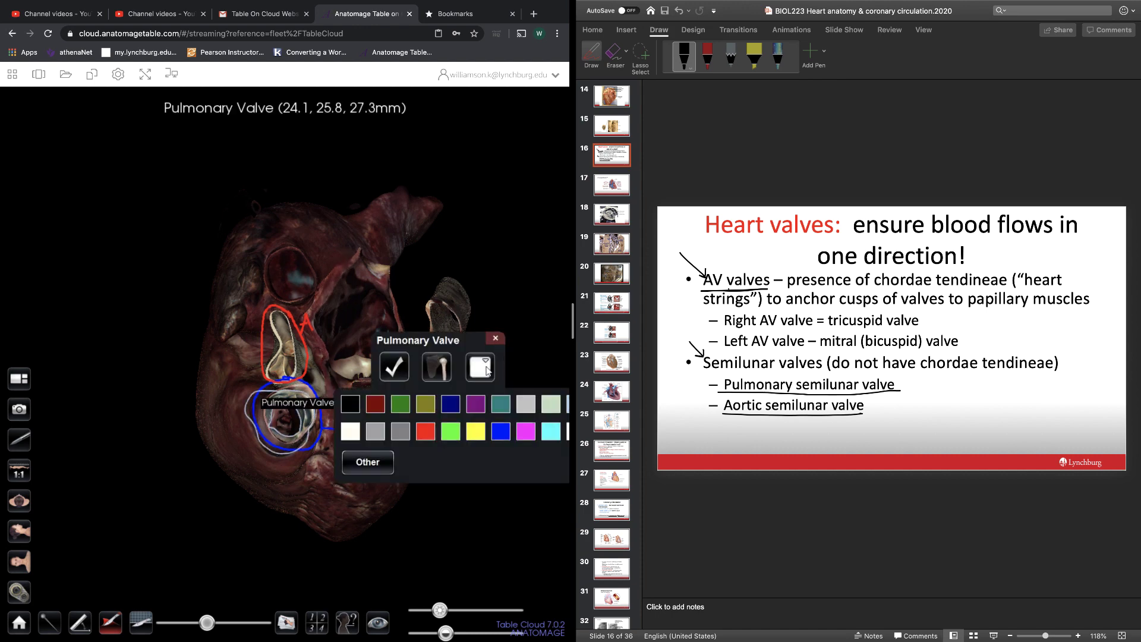
left_click(453, 405)
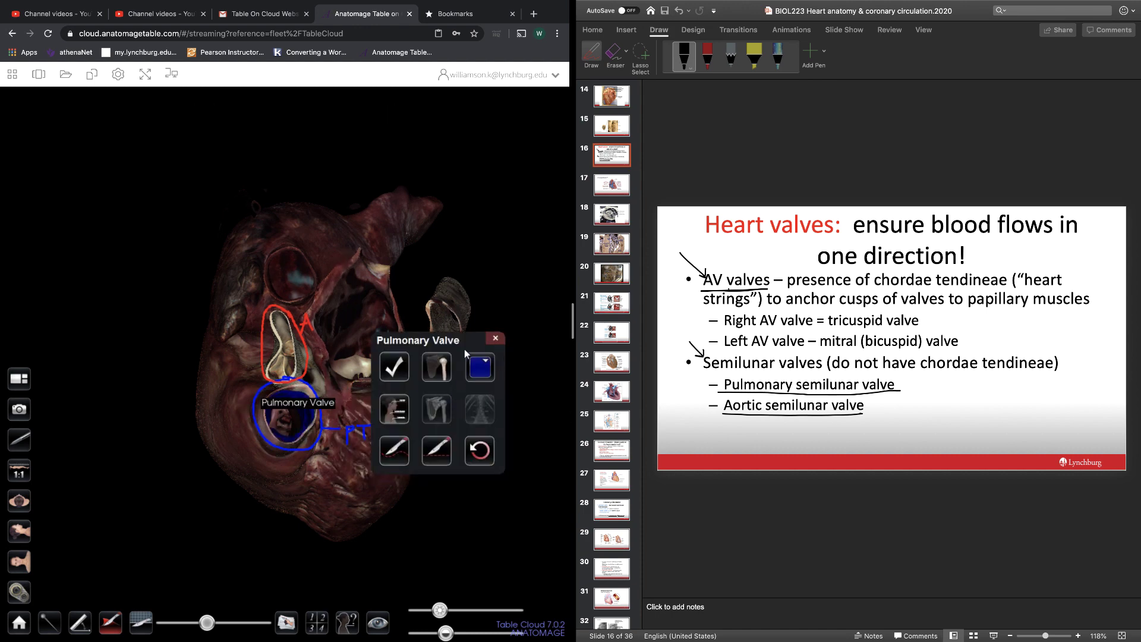
left_click(496, 339)
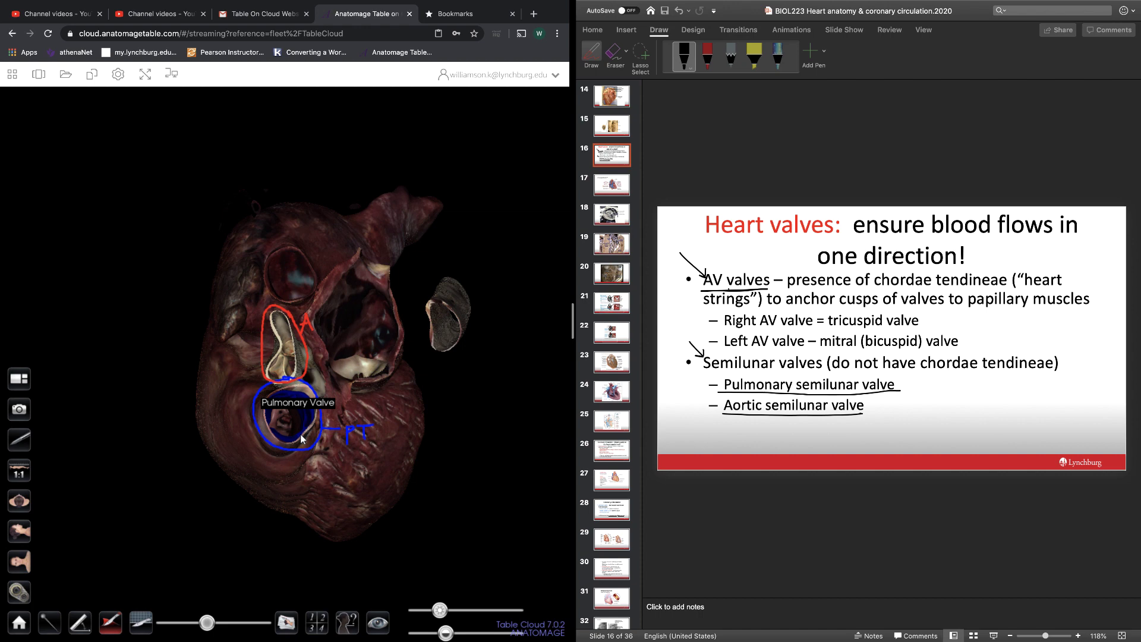
- Colour the aortic valve inside the red outline dark red, then nudge the view
left_click(280, 363)
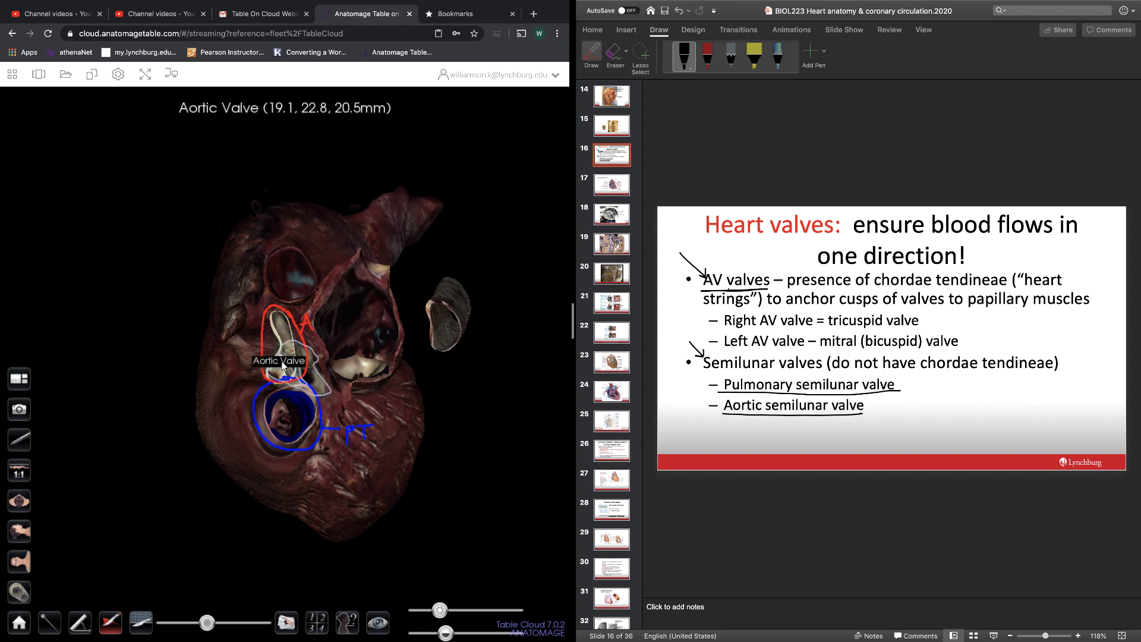
left_click(284, 359)
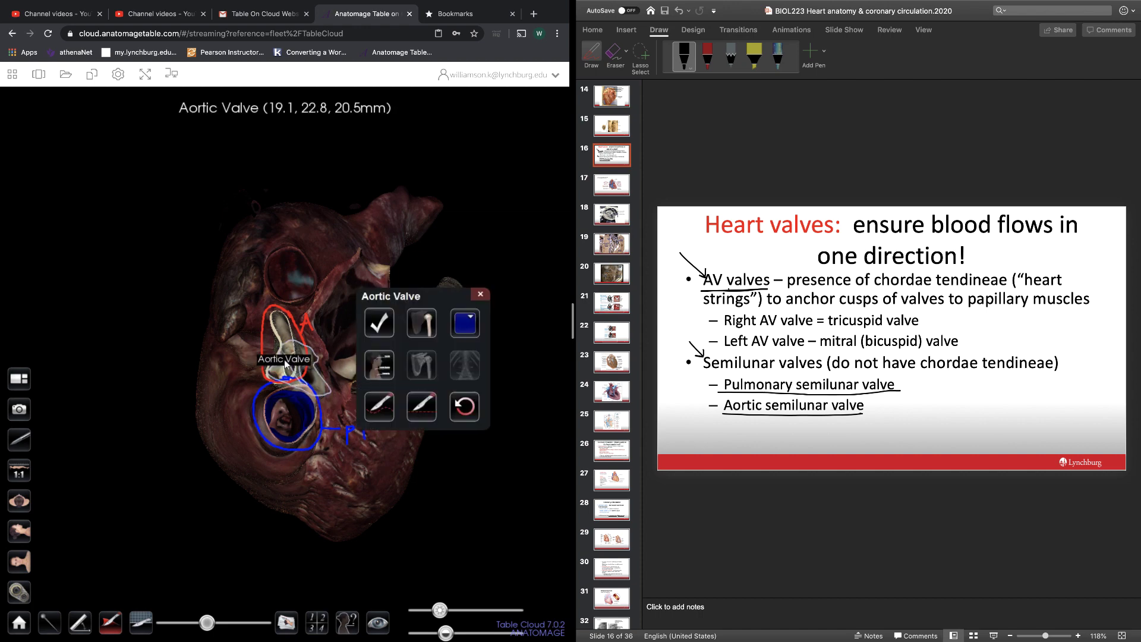
left_click(474, 319)
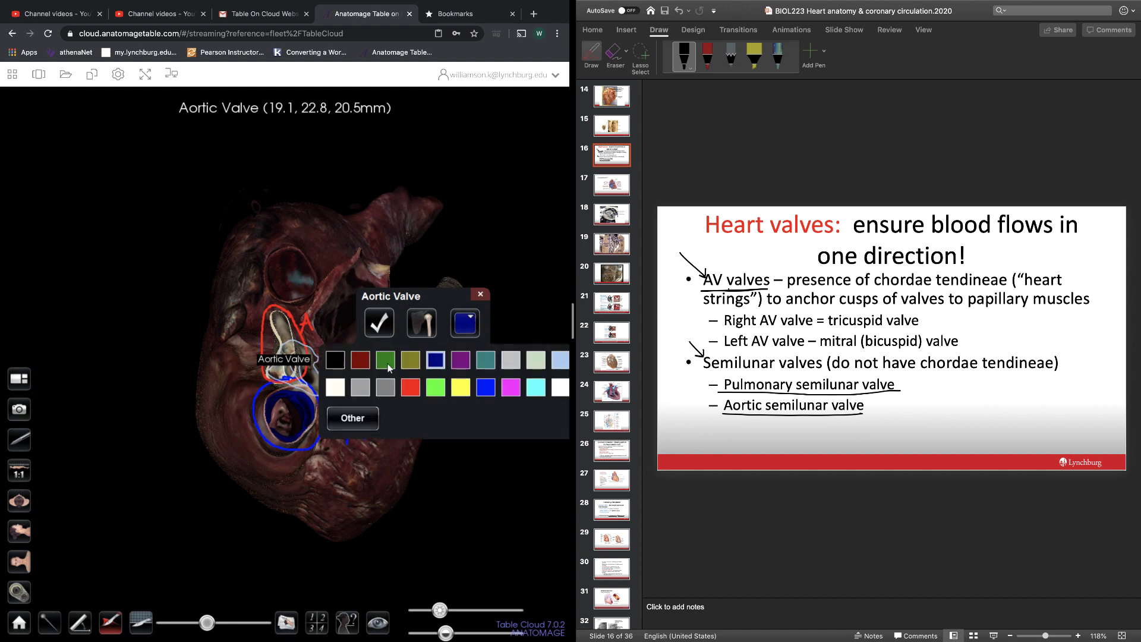
left_click(361, 363)
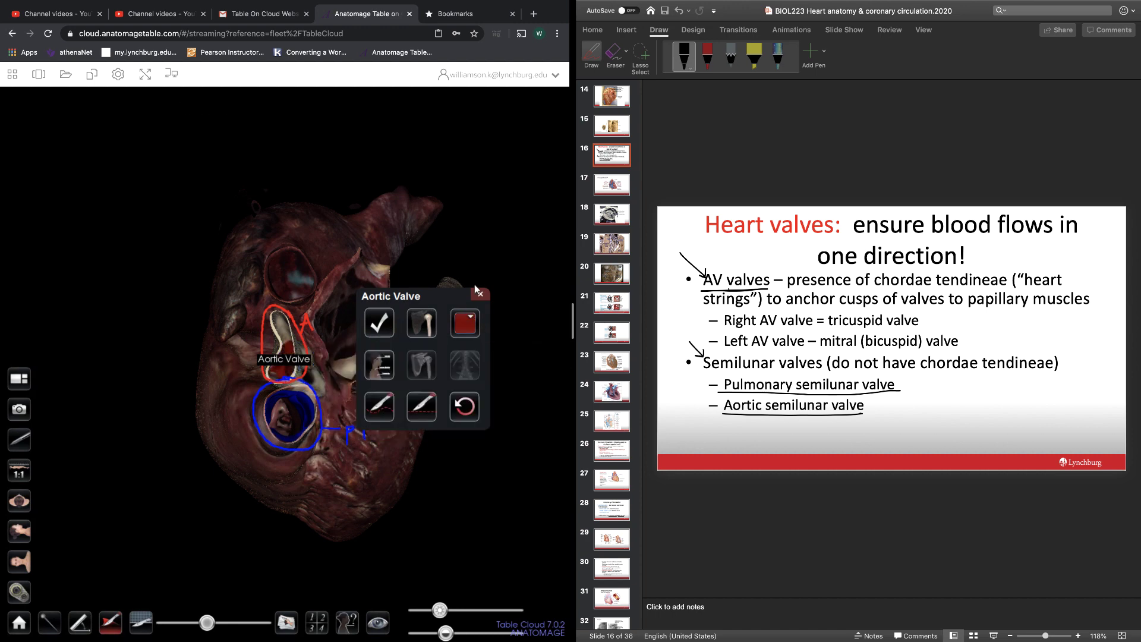
left_click(479, 294)
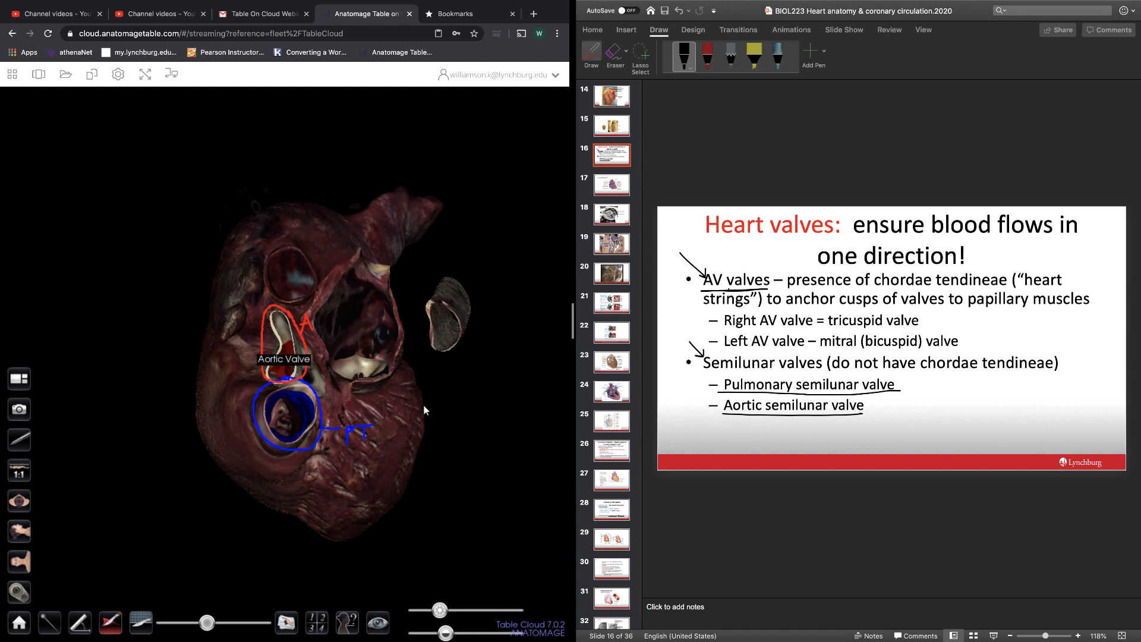
left_click_drag(425, 407, 431, 407)
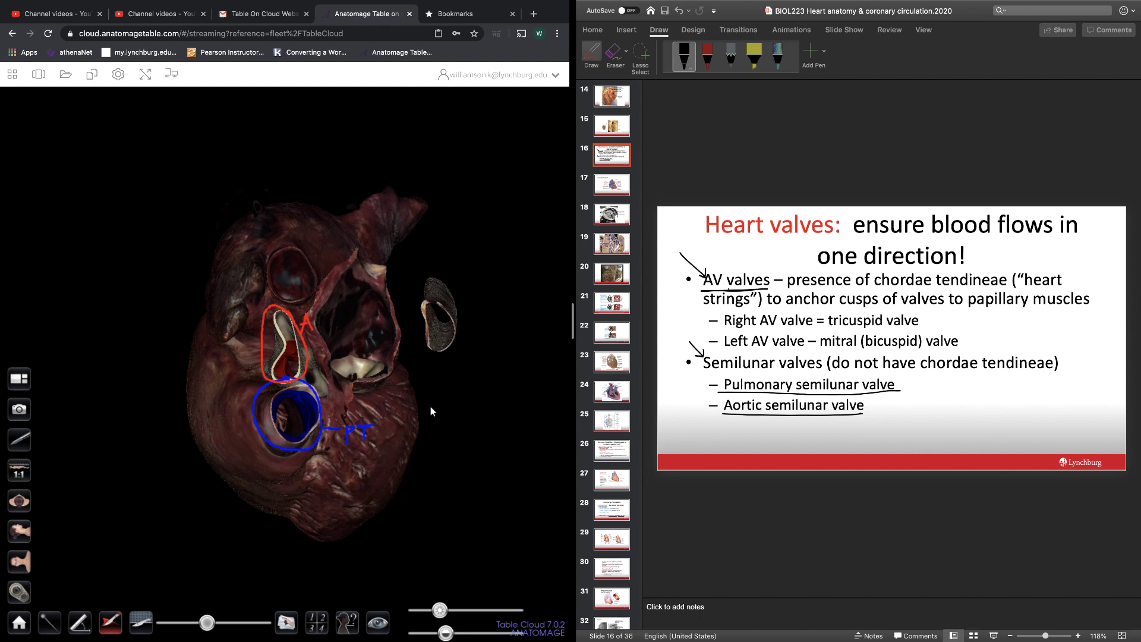
- Underline "chordae tendineae" in the Semilunar valves bullet with an ink arrow pointing up at it
left_click(895, 375)
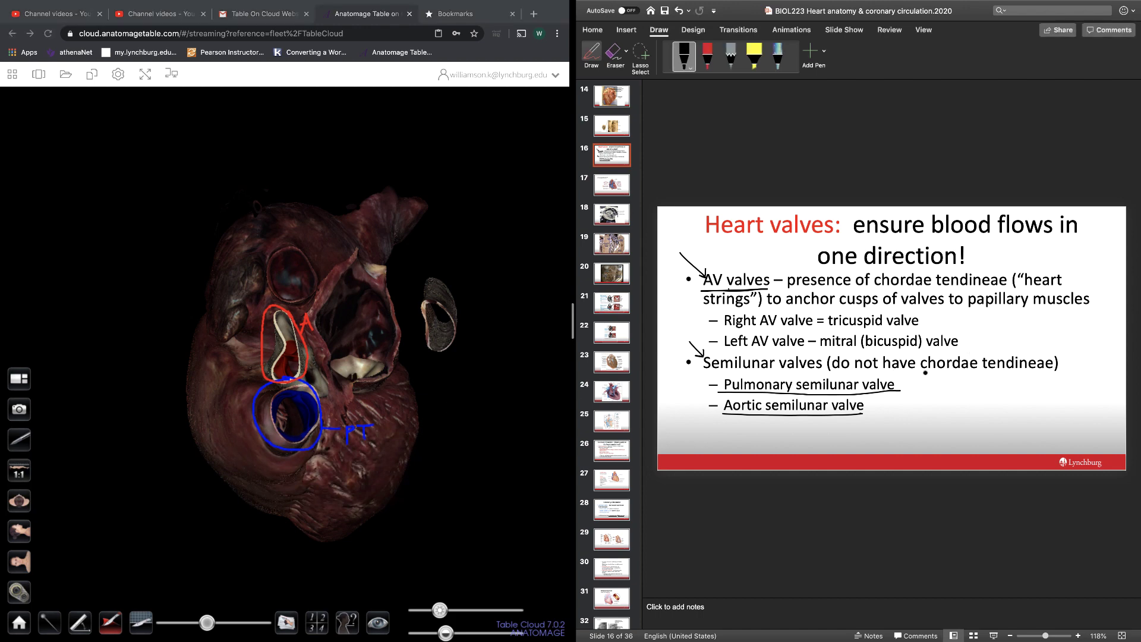
mouse_move(921, 372)
left_mouse_down()
mouse_move(1055, 369)
mouse_move(997, 406)
mouse_move(991, 373)
mouse_move(1003, 382)
left_mouse_up()
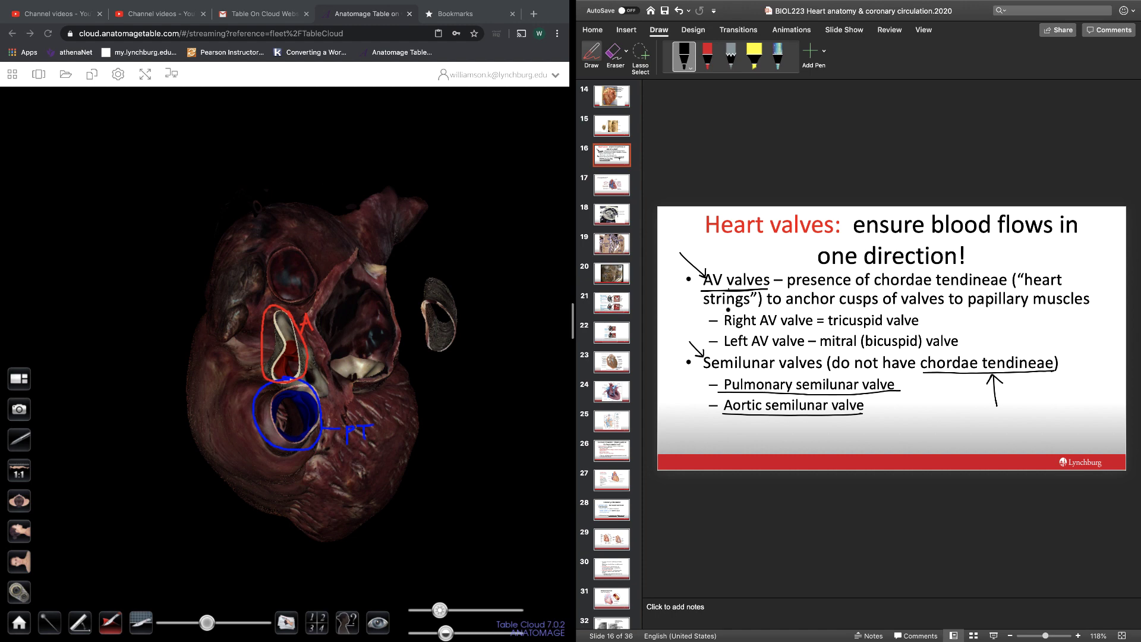